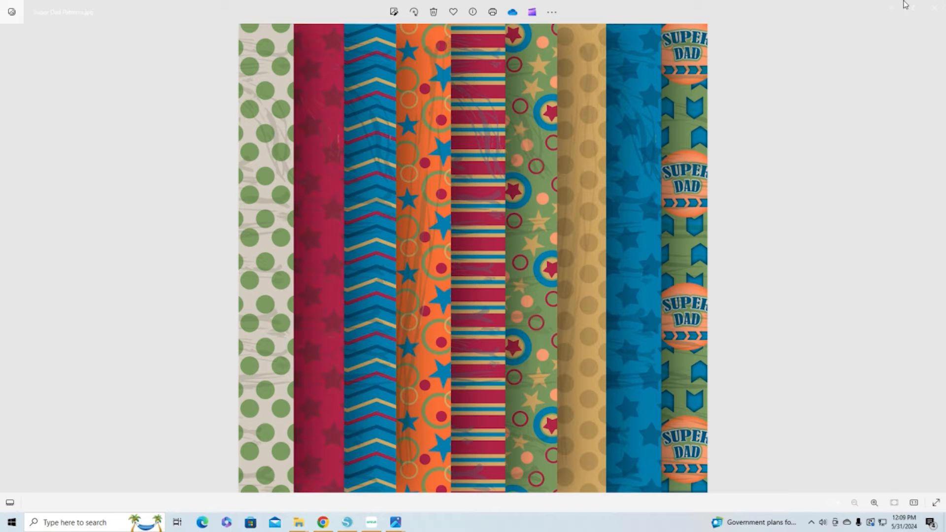
# - Minimize the pattern preview and both Dad Angled Gate Card preview images to reveal the design canvas
pyautogui.click(891, 12)
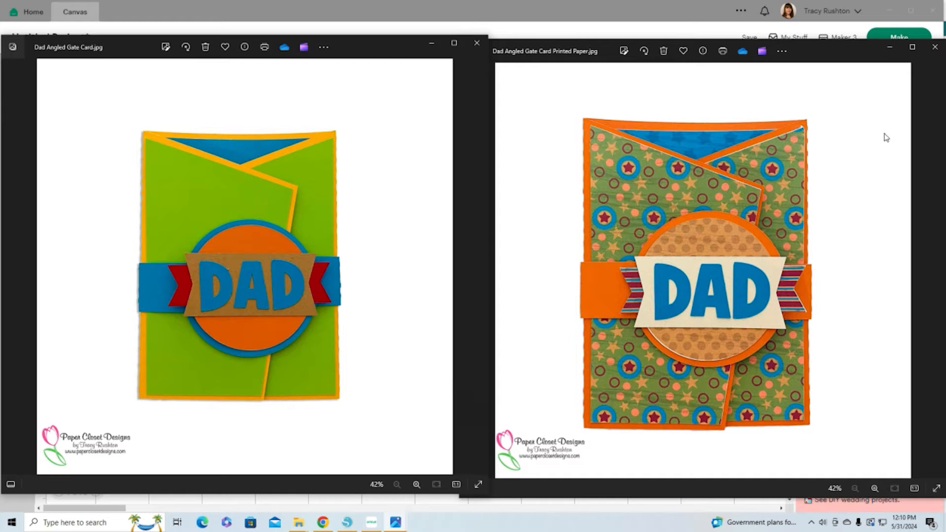
pyautogui.click(890, 48)
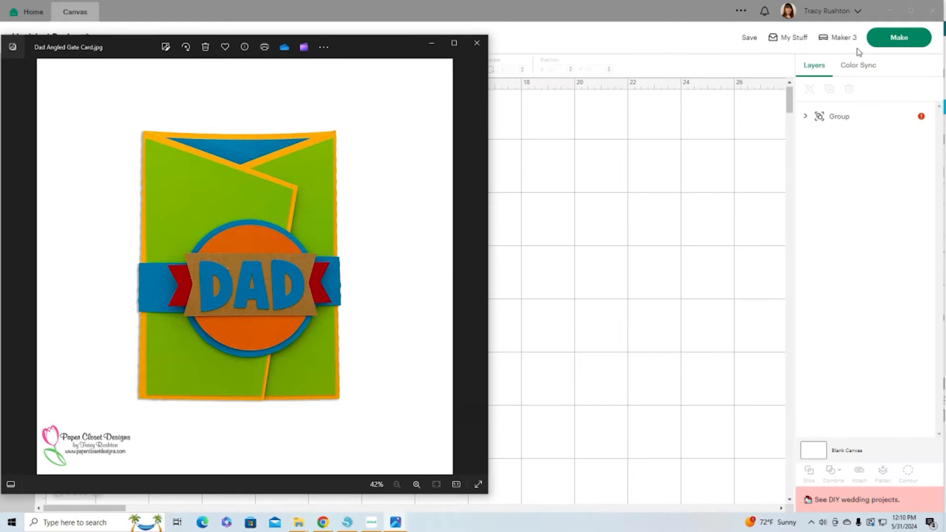
pyautogui.click(430, 44)
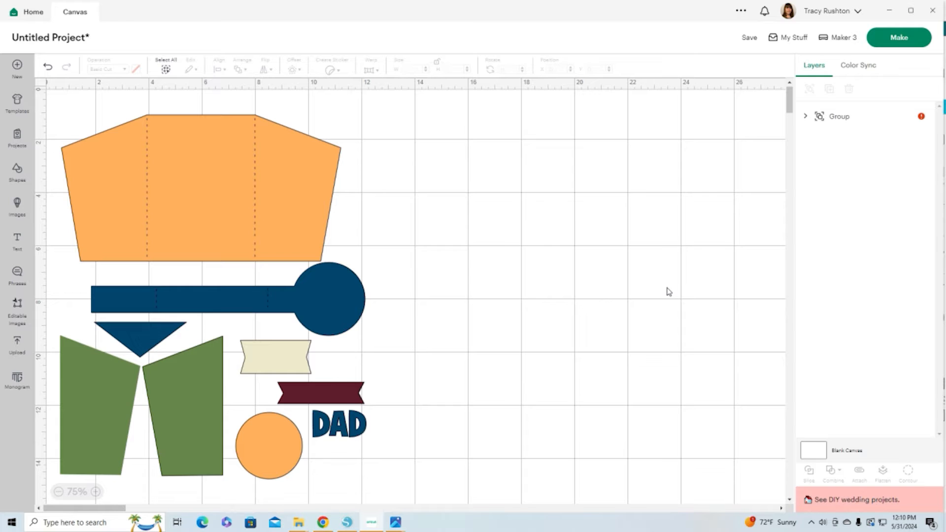
# - Move the grouped card design to about X 15.6, Y 0.8 in on the canvas and ungroup it
pyautogui.click(221, 232)
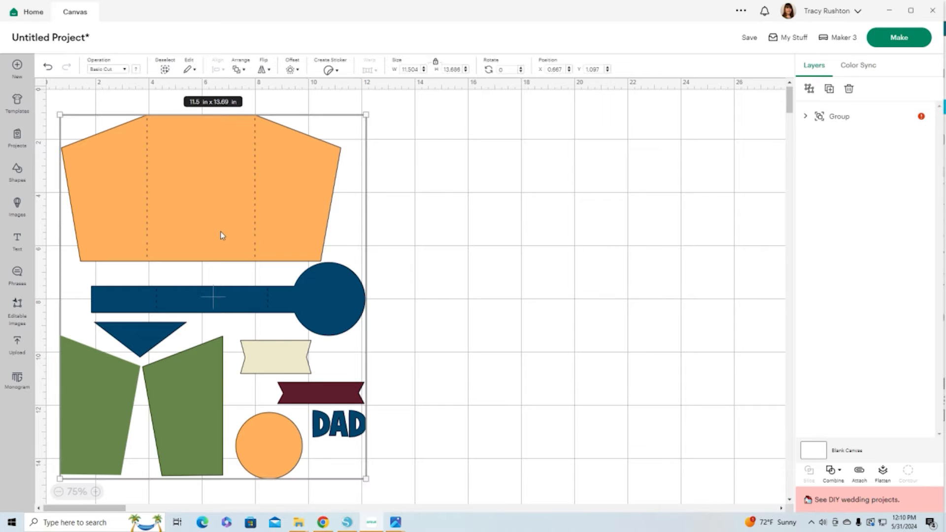
pyautogui.moveTo(220, 232); pyautogui.dragTo(618, 227)
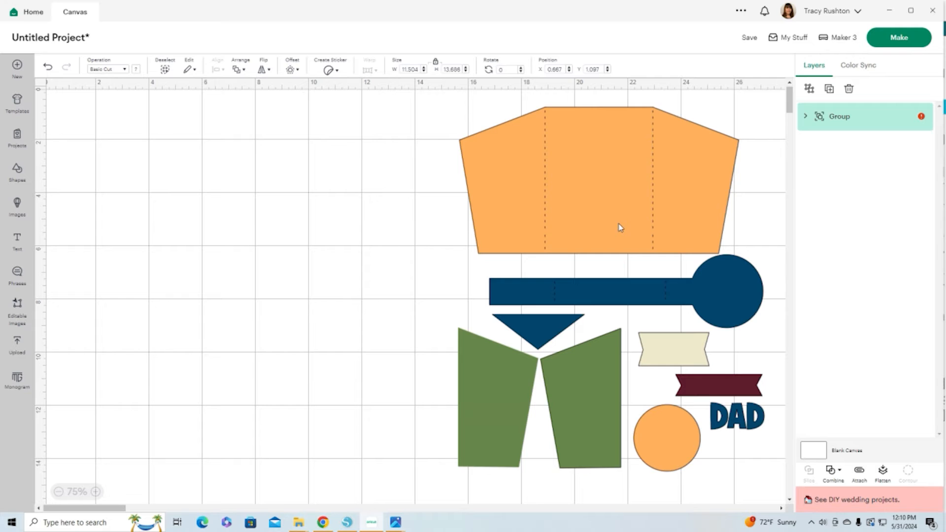
pyautogui.click(808, 97)
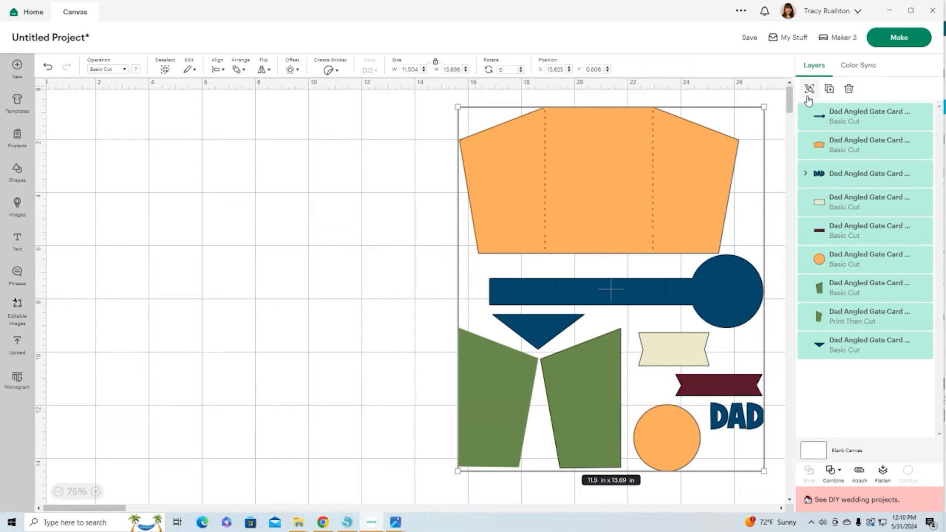
pyautogui.click(357, 283)
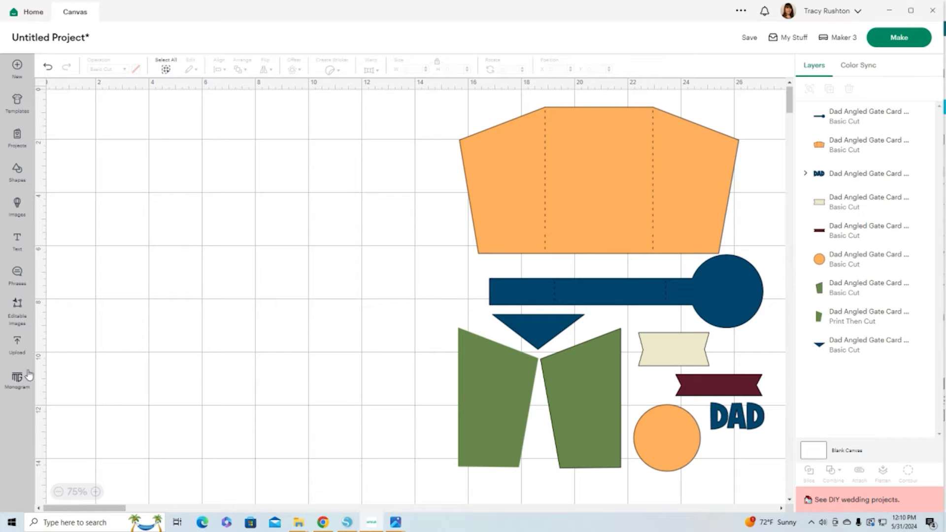
# - Load the Super Dad Grunge file from the Super Dad Pattern Paper Set folder as a pattern fill upload
pyautogui.click(18, 345)
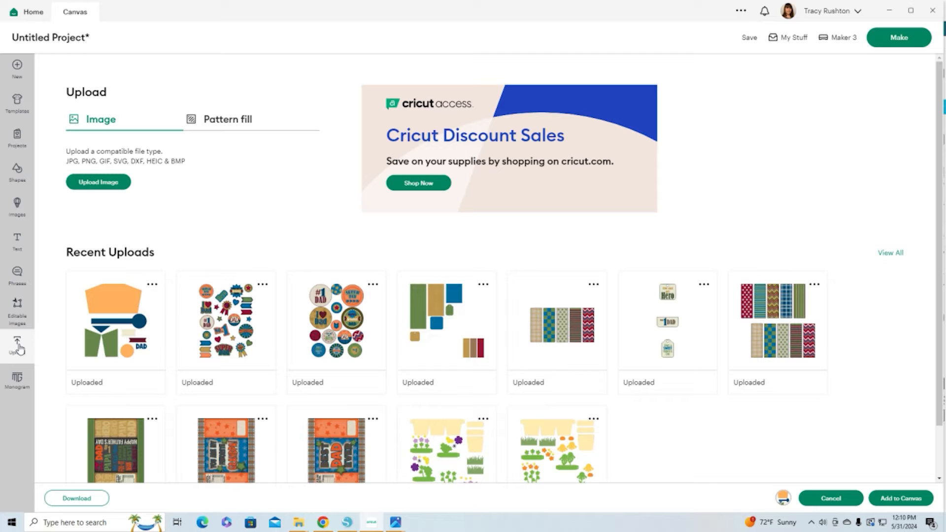
pyautogui.click(226, 123)
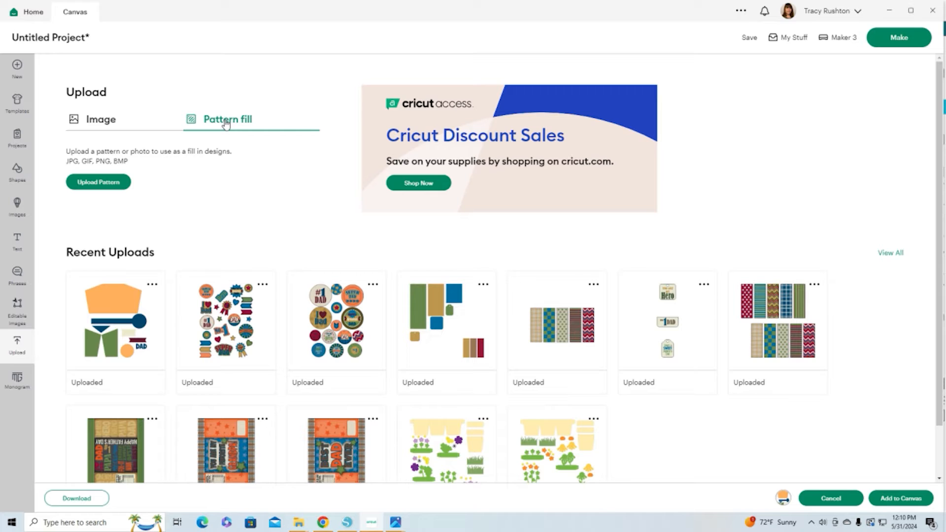
pyautogui.click(98, 182)
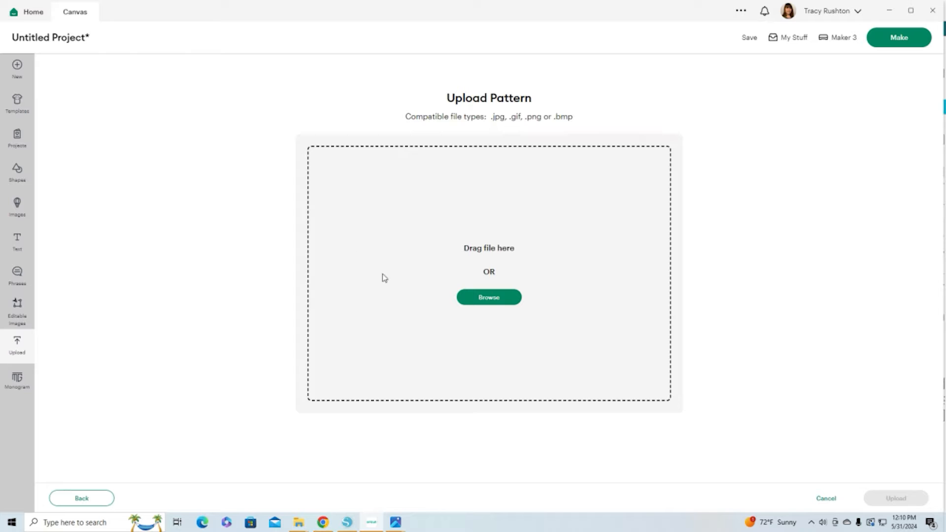
pyautogui.click(502, 303)
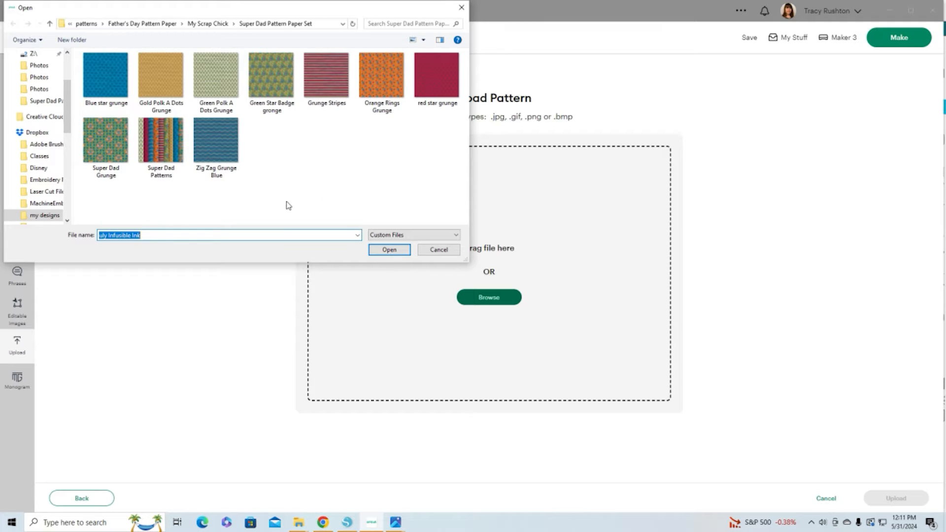
pyautogui.click(99, 151)
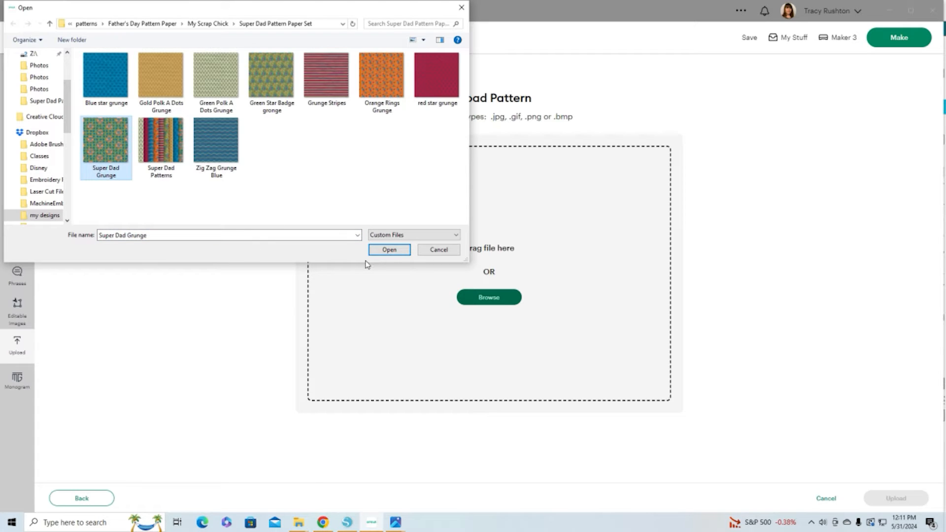
pyautogui.click(389, 250)
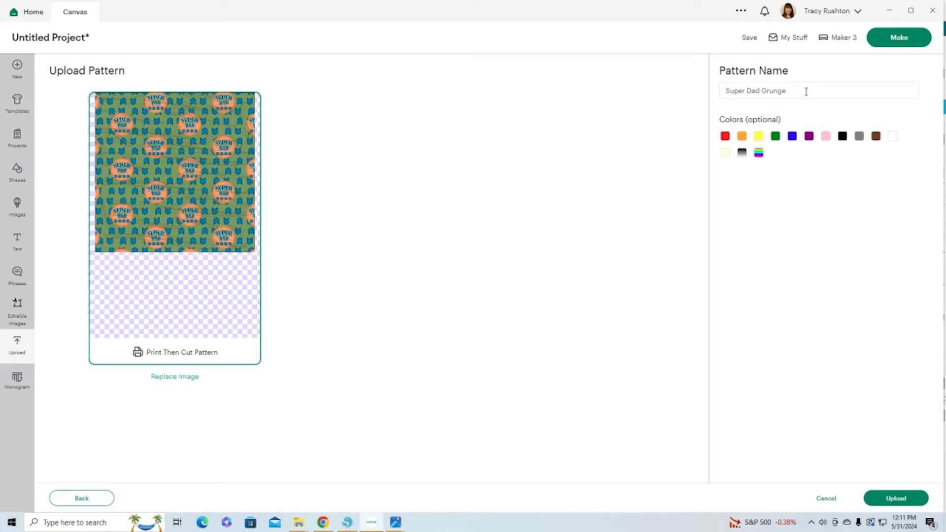
# - Tag the Super Dad Grunge pattern with green, upload it, and return to the canvas
pyautogui.click(776, 141)
pyautogui.click(890, 507)
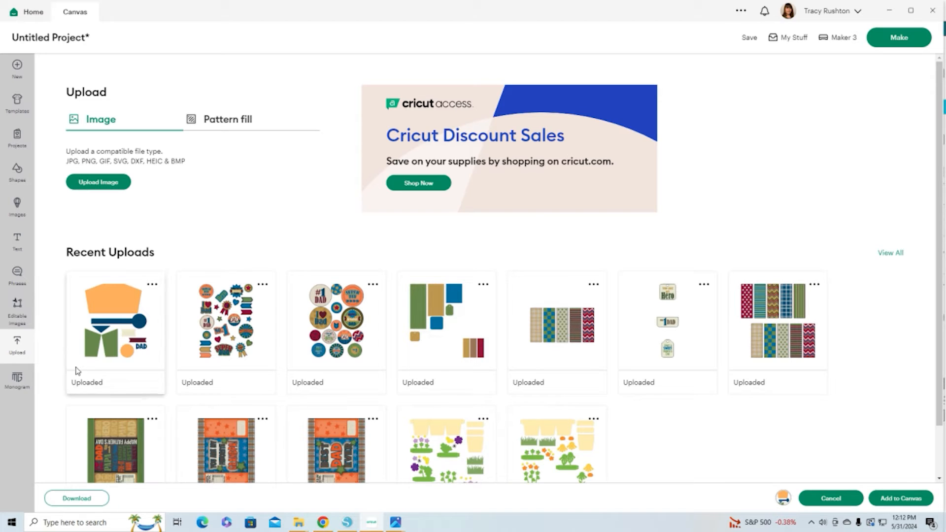
pyautogui.click(26, 354)
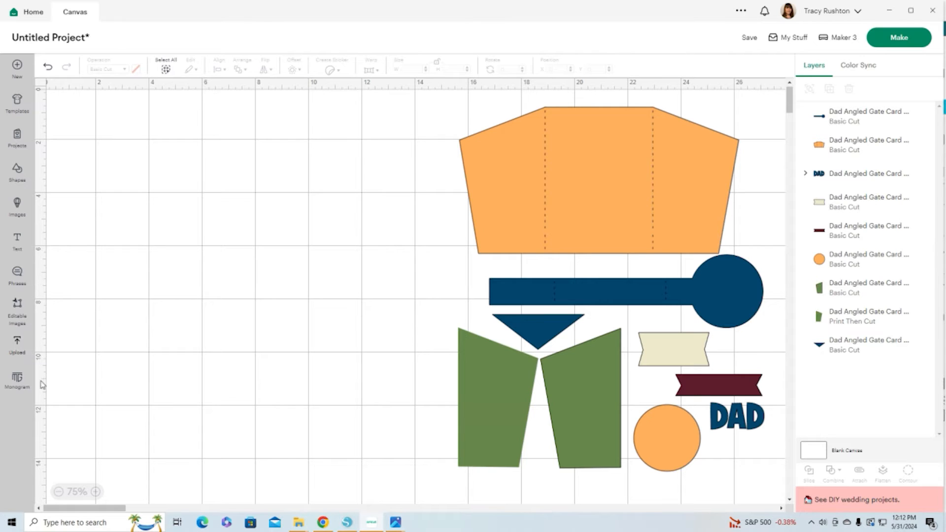
# - Move the blue triangle to the empty canvas area at about X 10, Y 2.2 in, keeping the blue strap below the orange card base
pyautogui.click(541, 330)
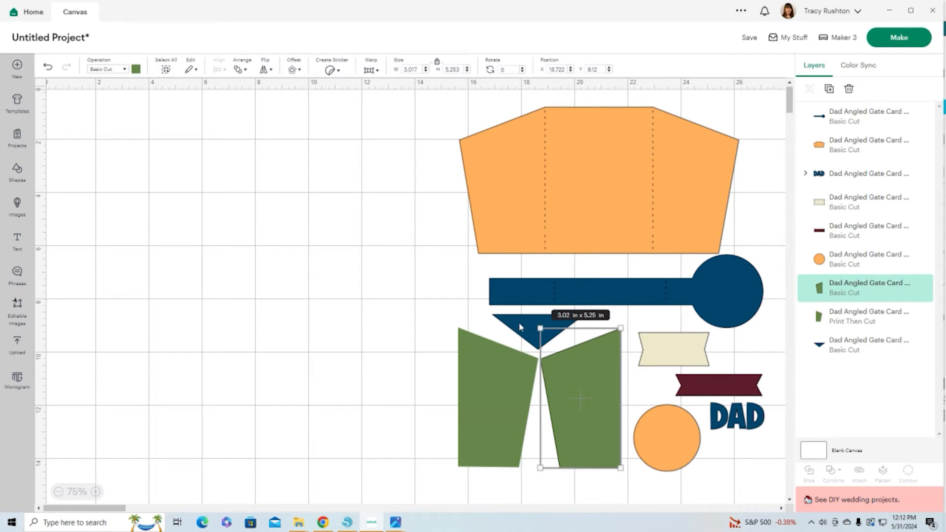
pyautogui.click(519, 322)
pyautogui.click(536, 342)
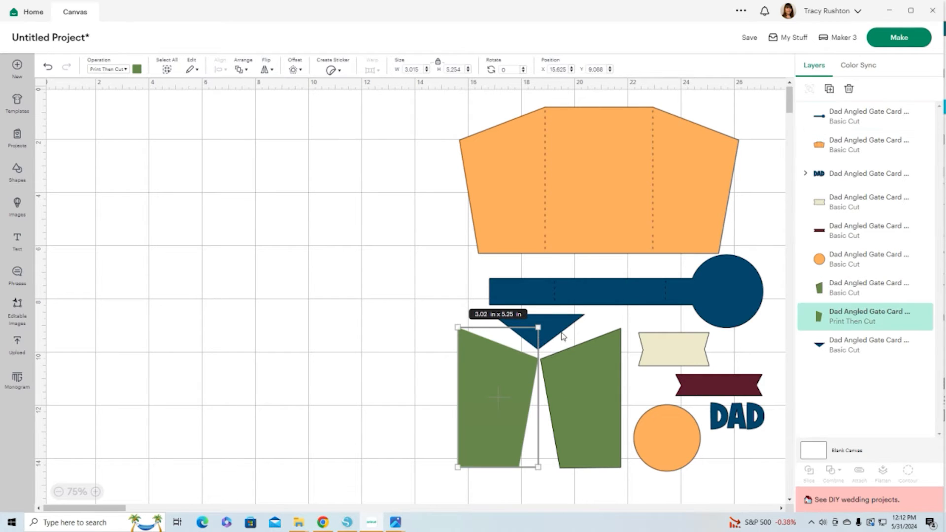
pyautogui.moveTo(567, 292); pyautogui.dragTo(377, 260)
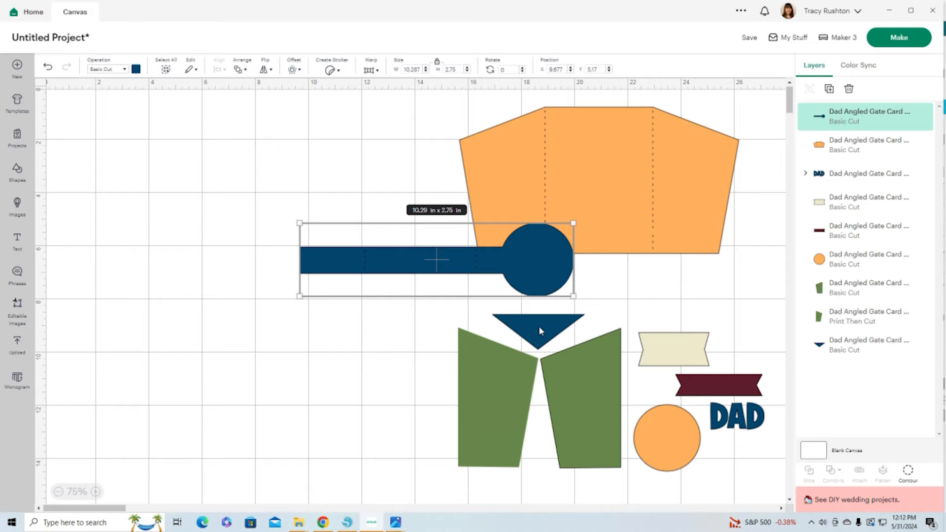
pyautogui.moveTo(541, 332); pyautogui.dragTo(307, 332)
pyautogui.moveTo(522, 269); pyautogui.dragTo(732, 297)
pyautogui.moveTo(313, 336); pyautogui.dragTo(365, 165)
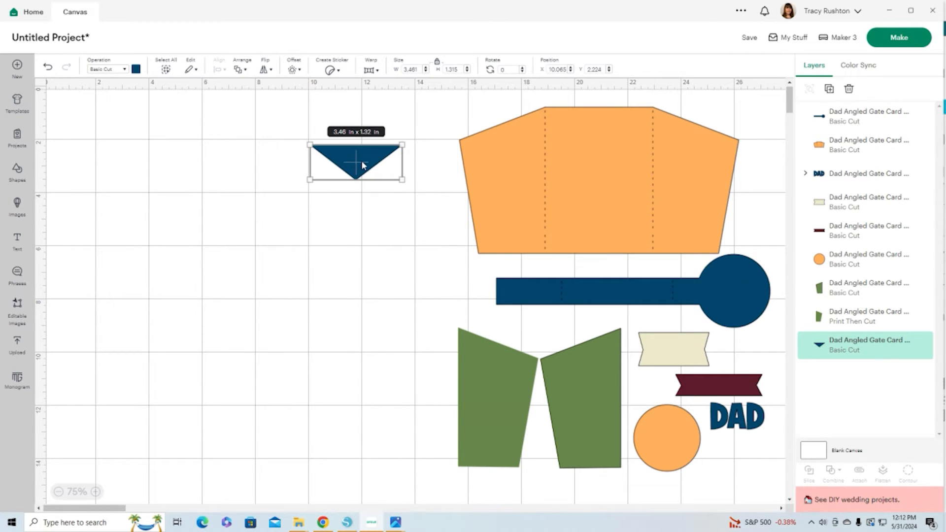
# - Change the blue triangle's operation to Print Then Cut and fill it with the blue star pattern
pyautogui.click(125, 69)
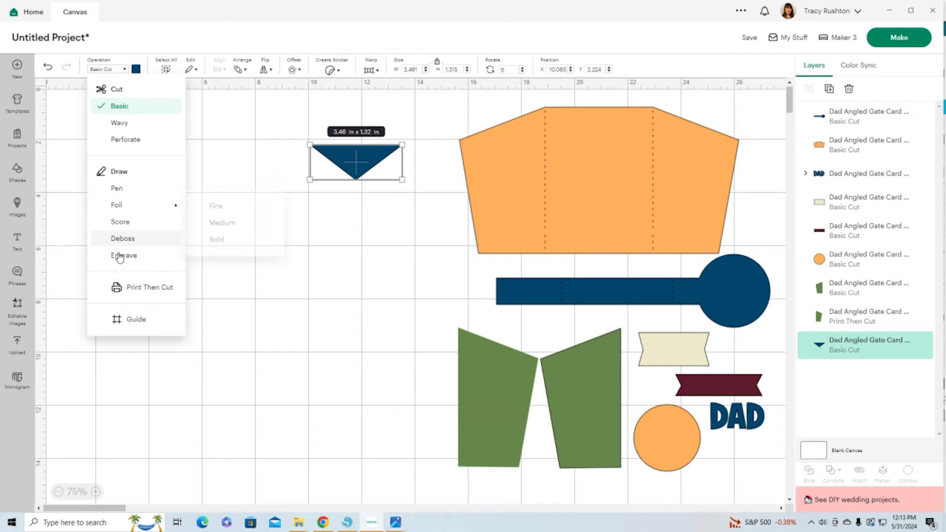
pyautogui.click(125, 288)
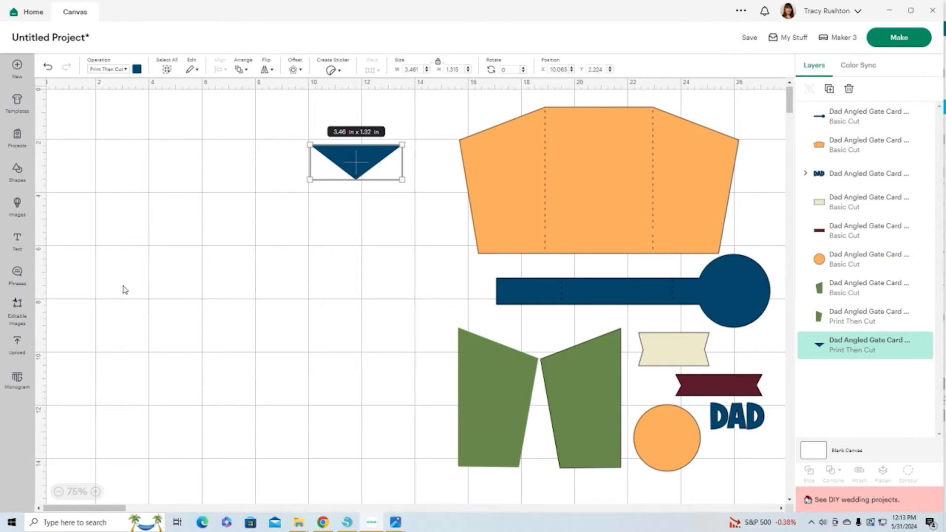
pyautogui.click(137, 72)
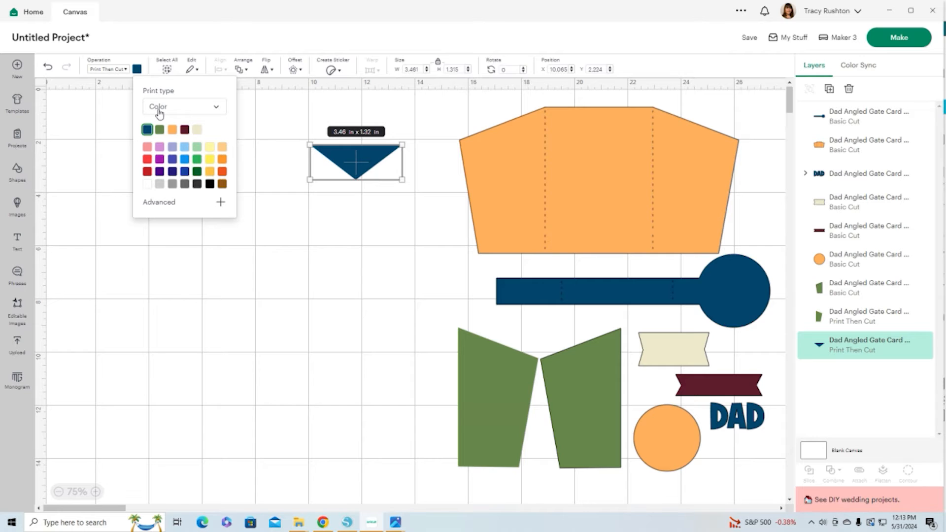
pyautogui.click(218, 108)
pyautogui.click(187, 147)
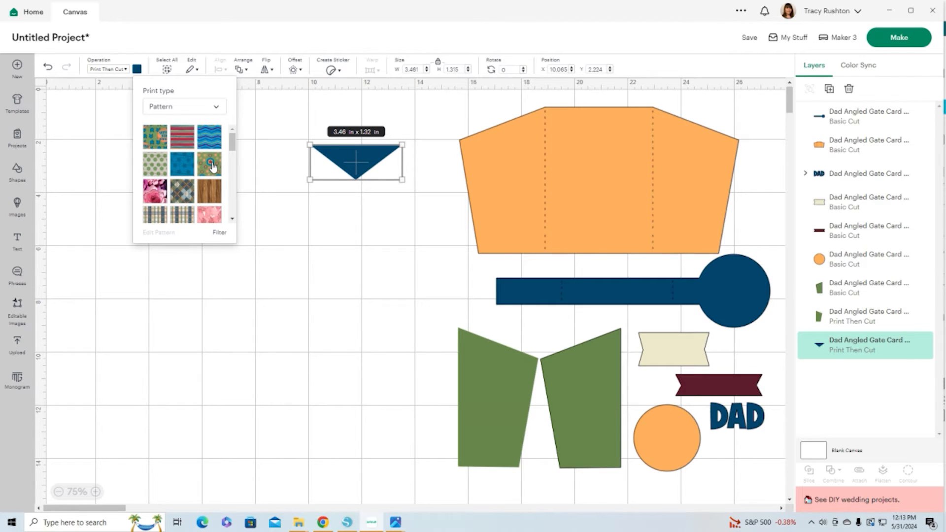
pyautogui.click(184, 170)
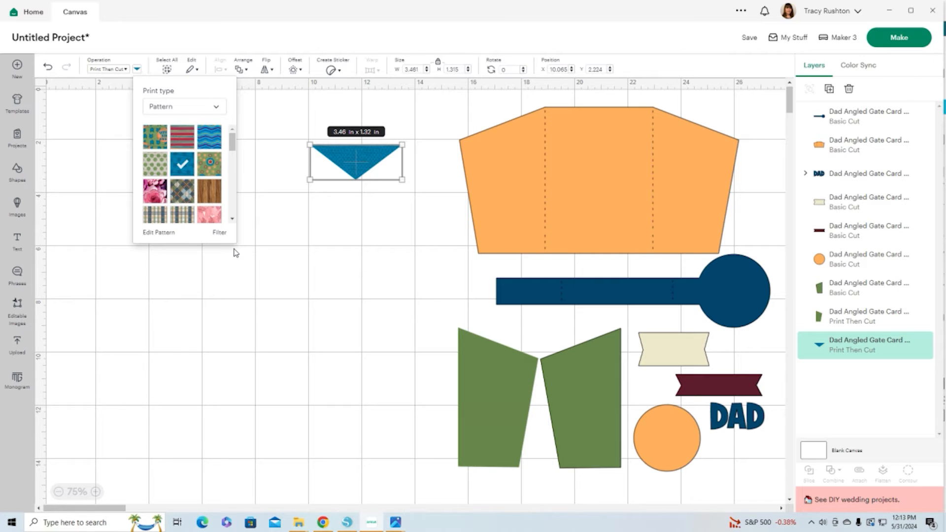
# - Enlarge the triangle's star pattern to a scale of 246
pyautogui.click(157, 233)
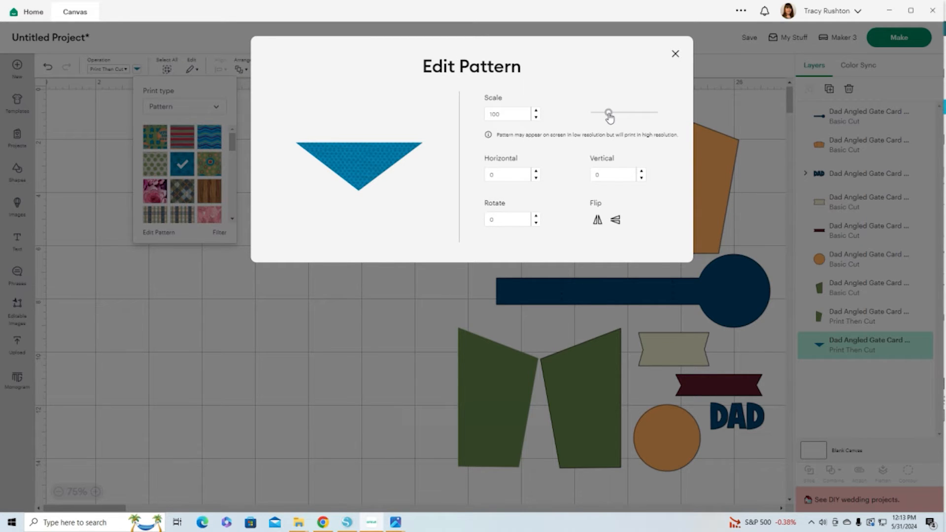
pyautogui.moveTo(609, 116); pyautogui.dragTo(625, 128)
pyautogui.moveTo(627, 127); pyautogui.dragTo(633, 127)
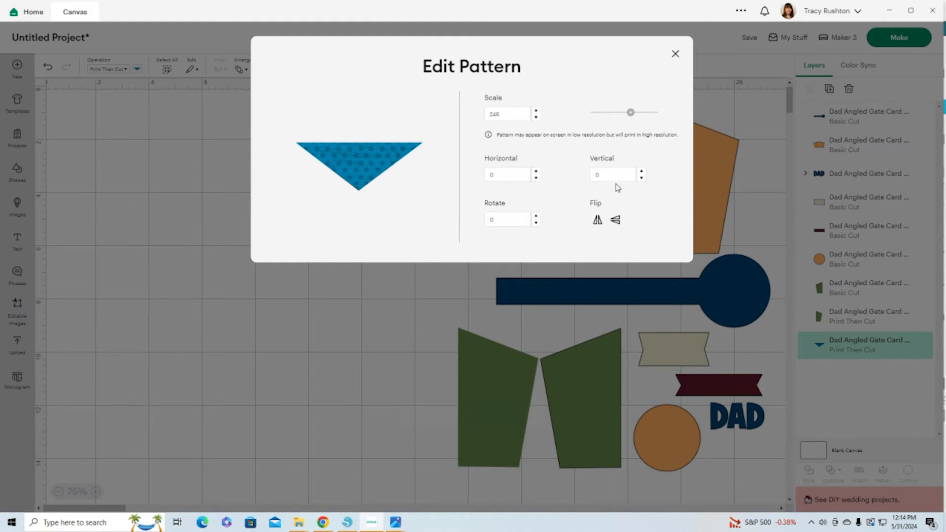
pyautogui.click(676, 56)
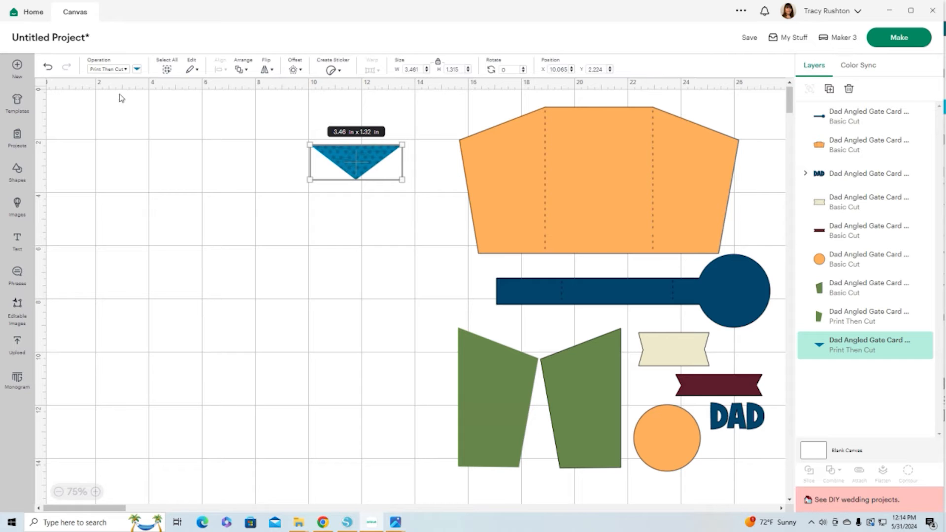
# - Set the scale of the triangle's star pattern to 289
pyautogui.click(137, 69)
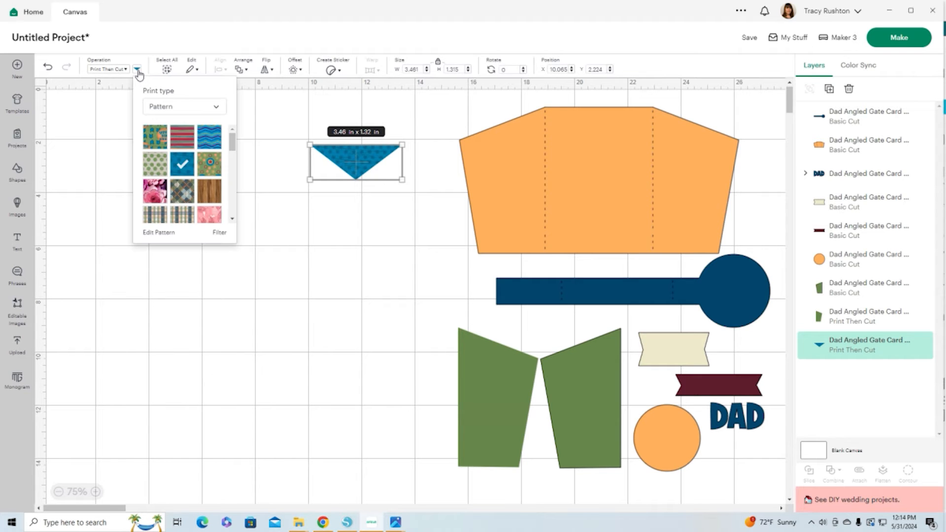
pyautogui.click(158, 233)
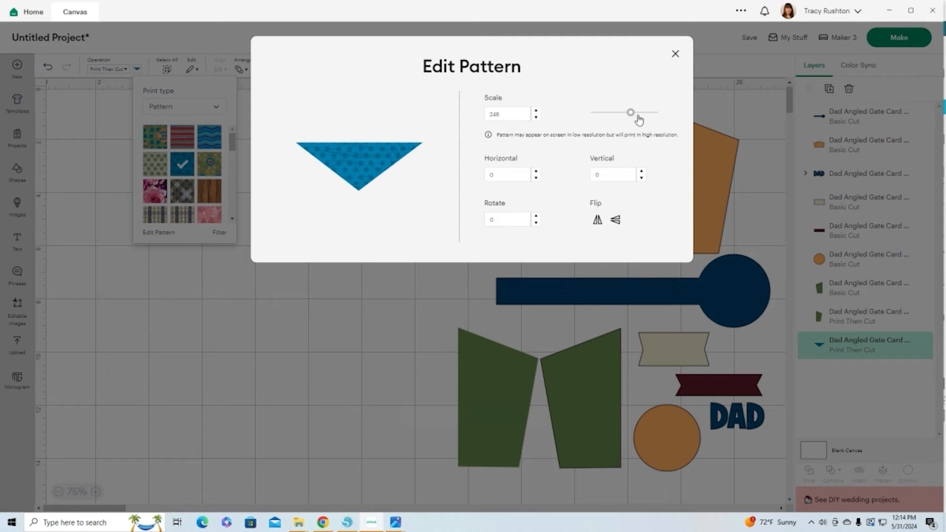
pyautogui.moveTo(633, 117); pyautogui.dragTo(639, 119)
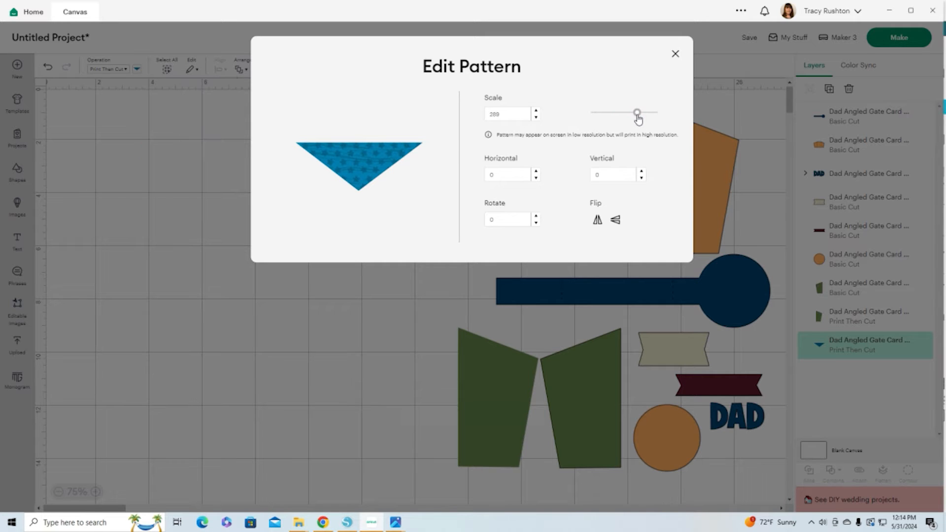
pyautogui.click(675, 55)
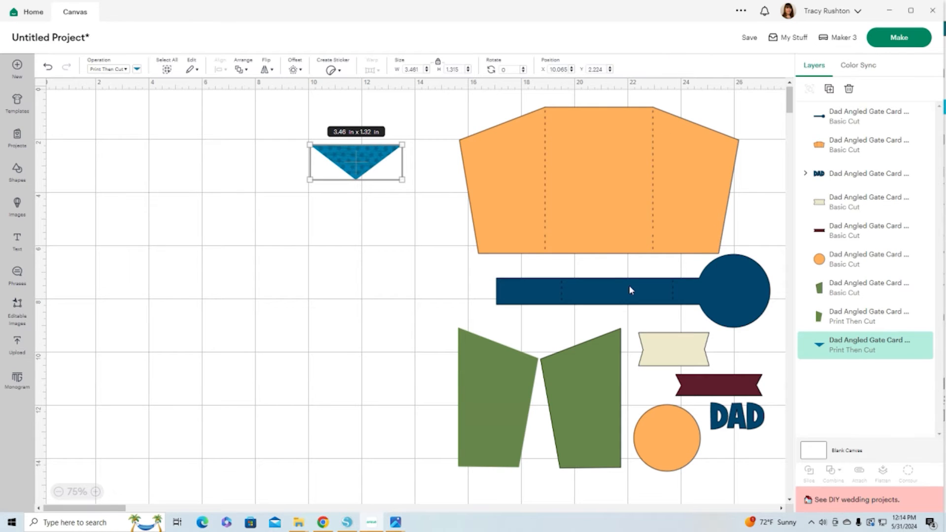
# - Change both green angled panels to Print Then Cut and fill them with the green pattern of blue circles and red stars
pyautogui.moveTo(413, 366); pyautogui.dragTo(610, 377)
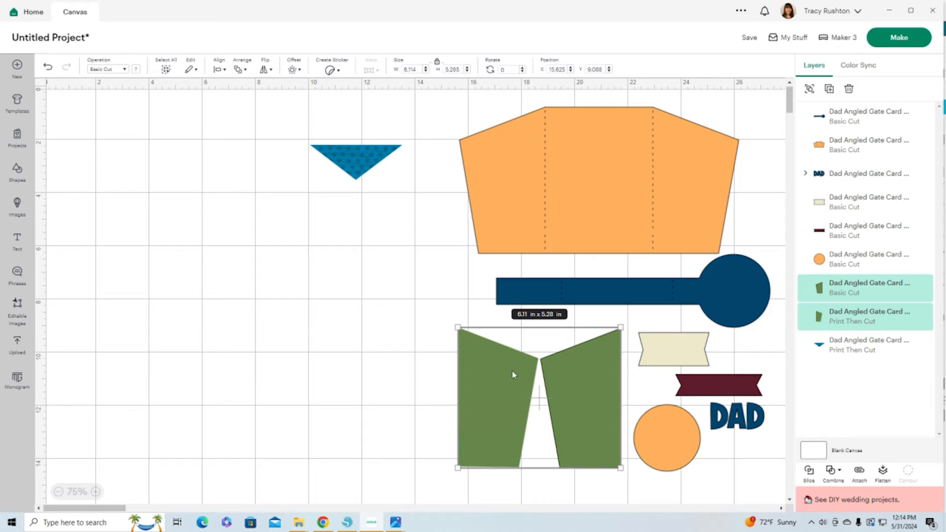
pyautogui.click(125, 72)
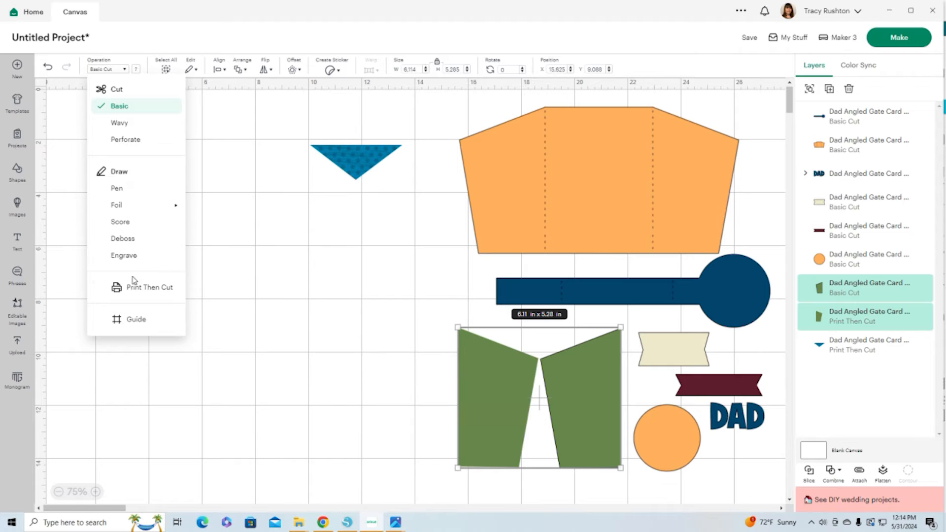
pyautogui.click(136, 291)
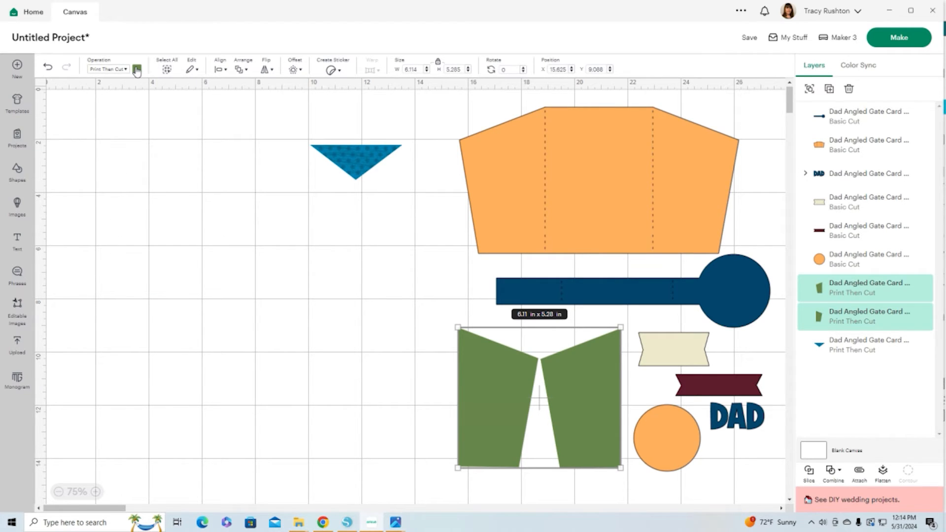
pyautogui.click(136, 70)
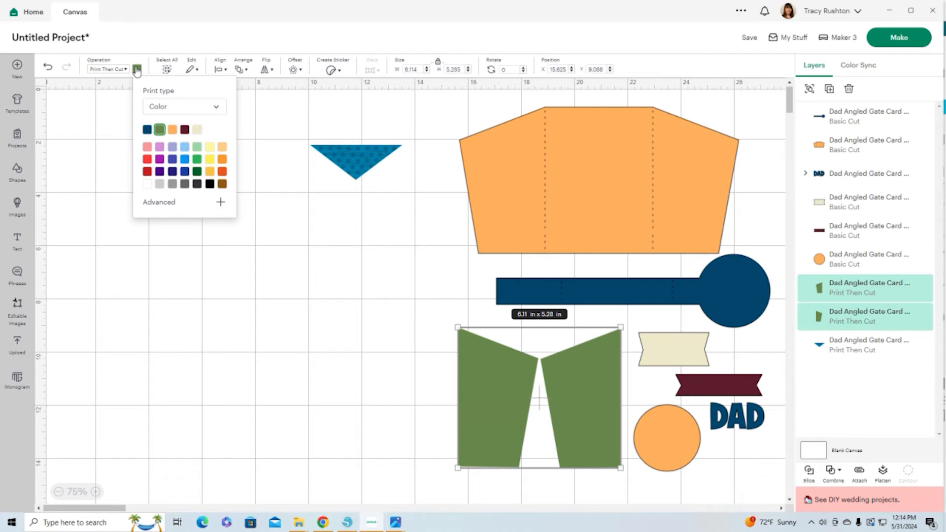
pyautogui.click(217, 108)
pyautogui.click(186, 151)
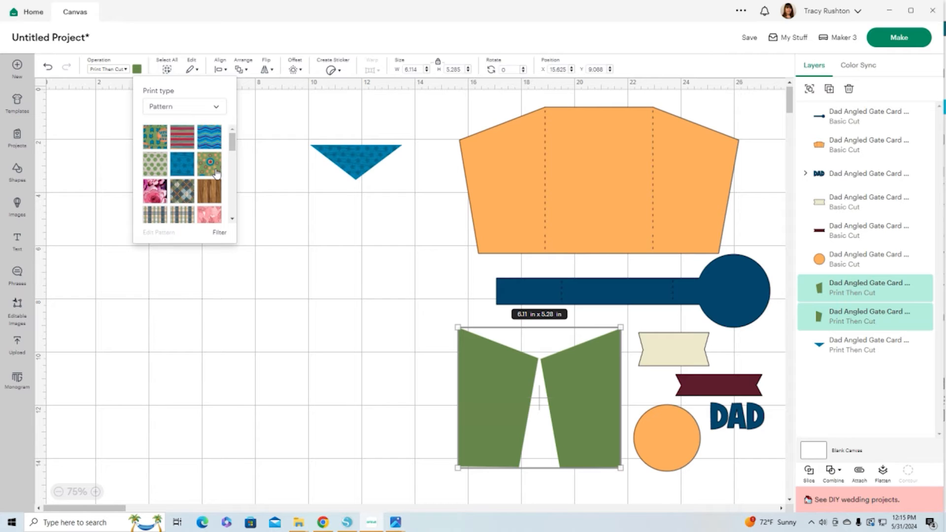
pyautogui.click(216, 173)
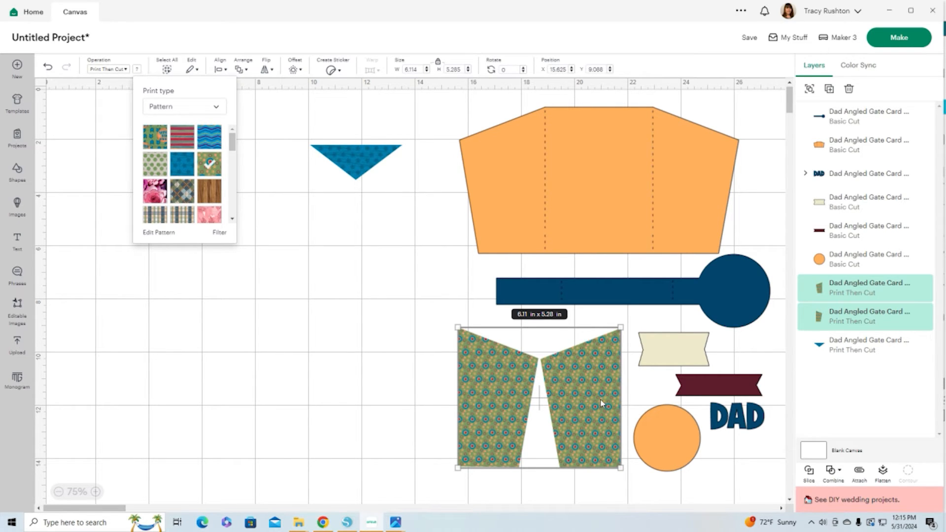
# - Set the green panels' pattern scale to 204 and move both panels to the empty canvas area just below the blue triangle
pyautogui.click(159, 233)
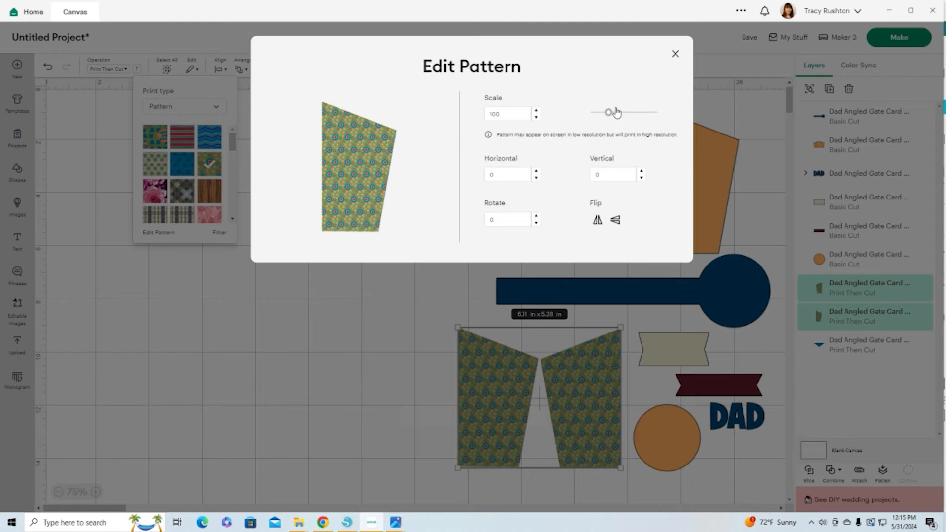
pyautogui.moveTo(609, 121); pyautogui.dragTo(625, 120)
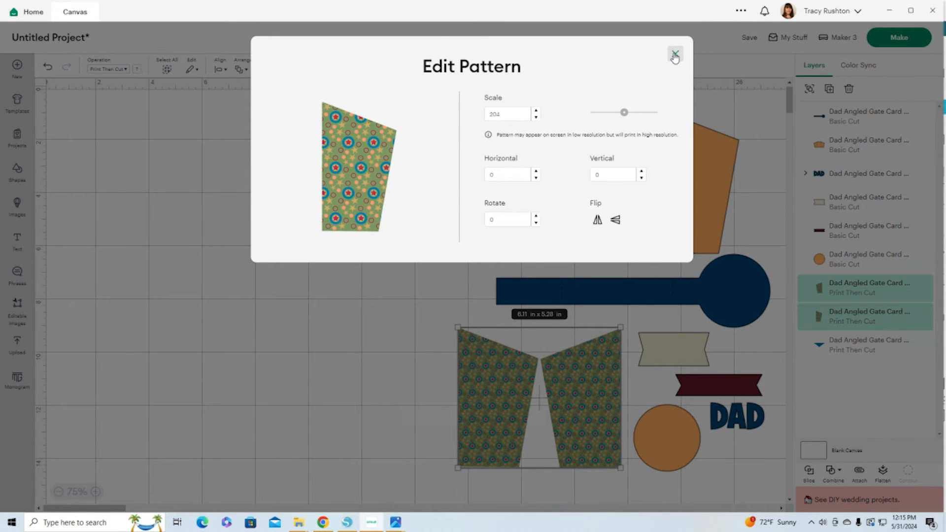
pyautogui.click(675, 56)
pyautogui.moveTo(586, 382); pyautogui.dragTo(416, 226)
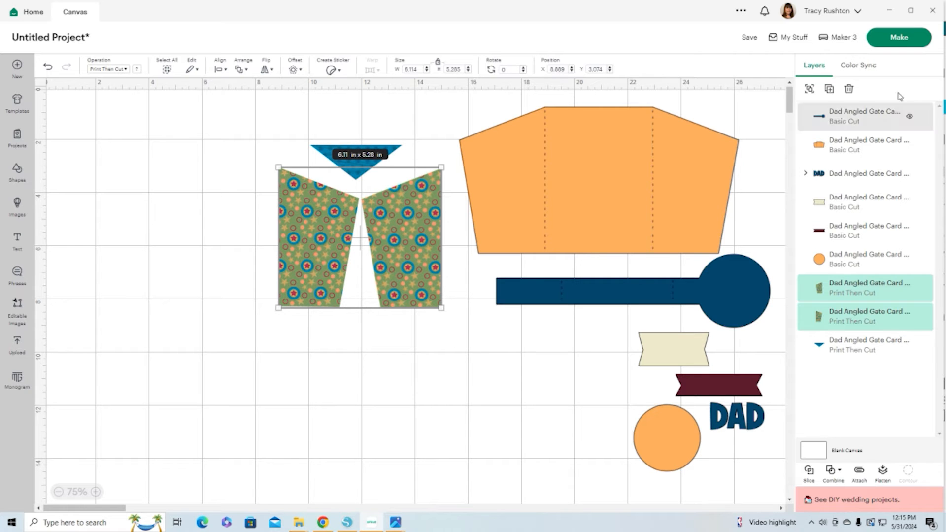
# - Send the project to mat preparation without saving it, and continue to the make stage with the letter-size Print Then Cut mat
pyautogui.click(900, 39)
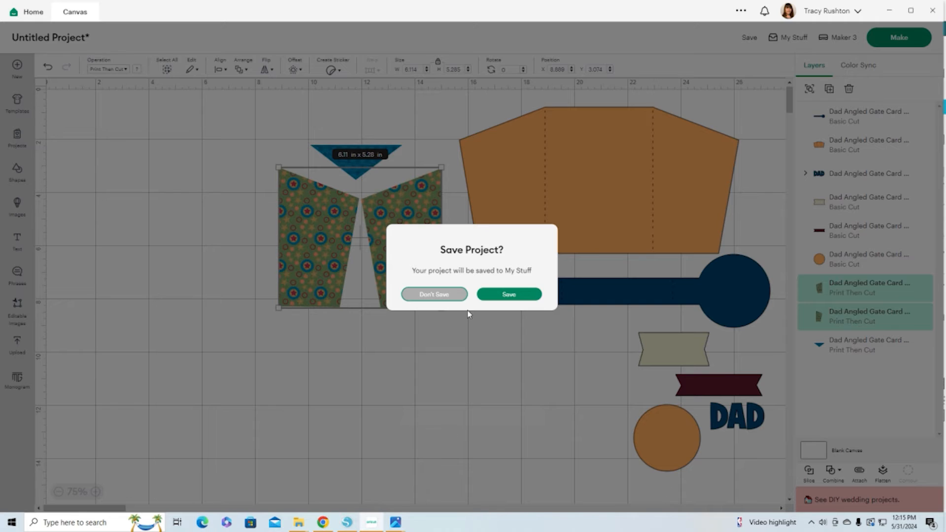
pyautogui.click(433, 296)
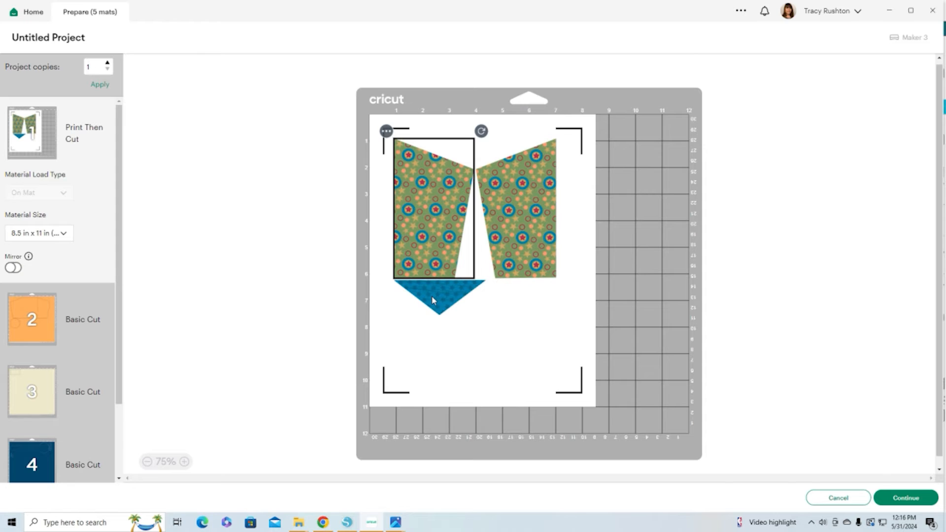
pyautogui.click(542, 336)
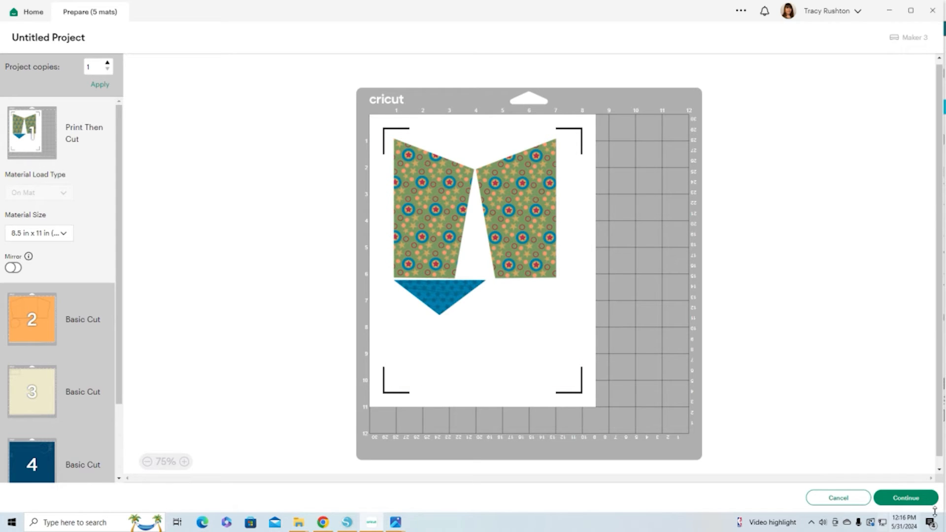
pyautogui.click(917, 498)
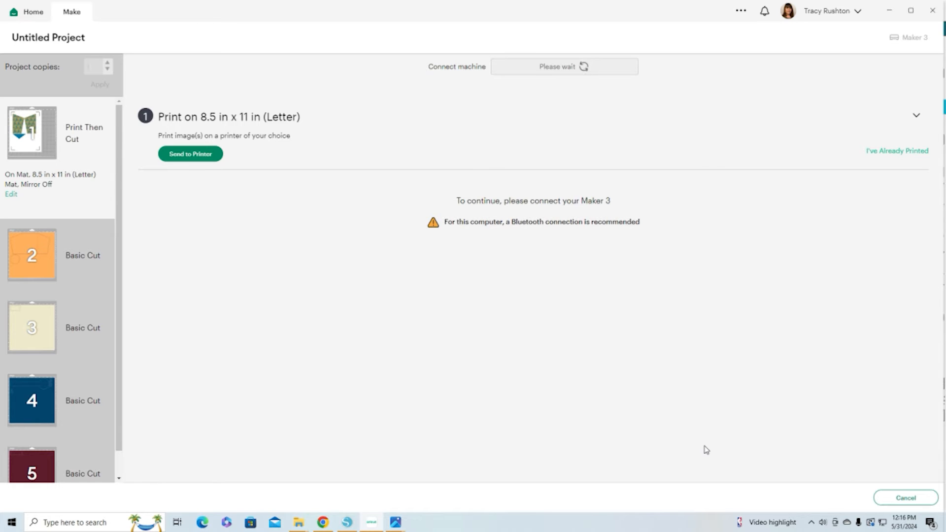
# - Set up printing for the Print Then Cut mat with Use System Dialog enabled, and bring up the system print dialog
pyautogui.click(187, 156)
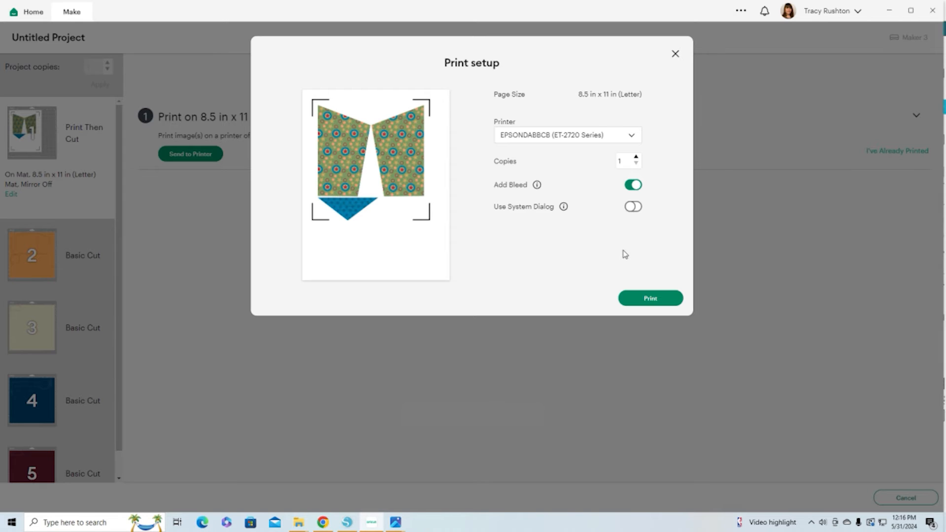
pyautogui.click(632, 209)
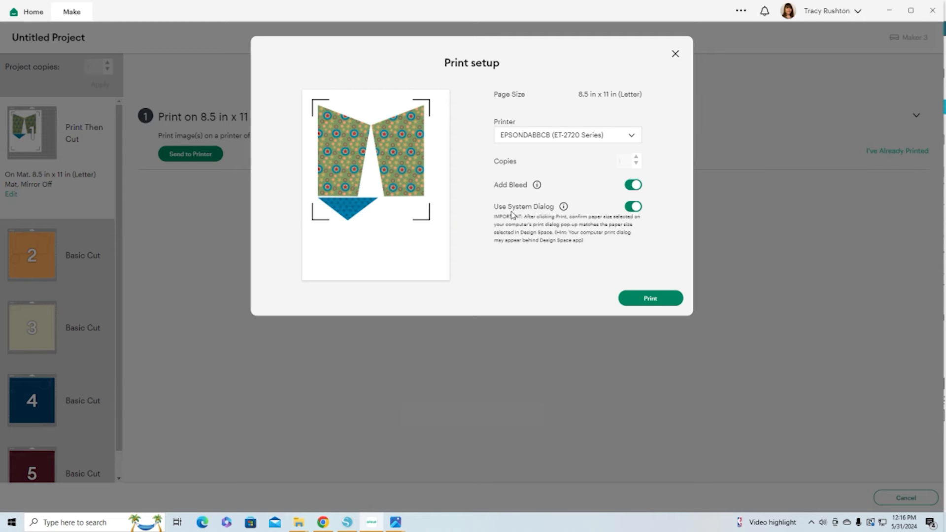
pyautogui.click(653, 300)
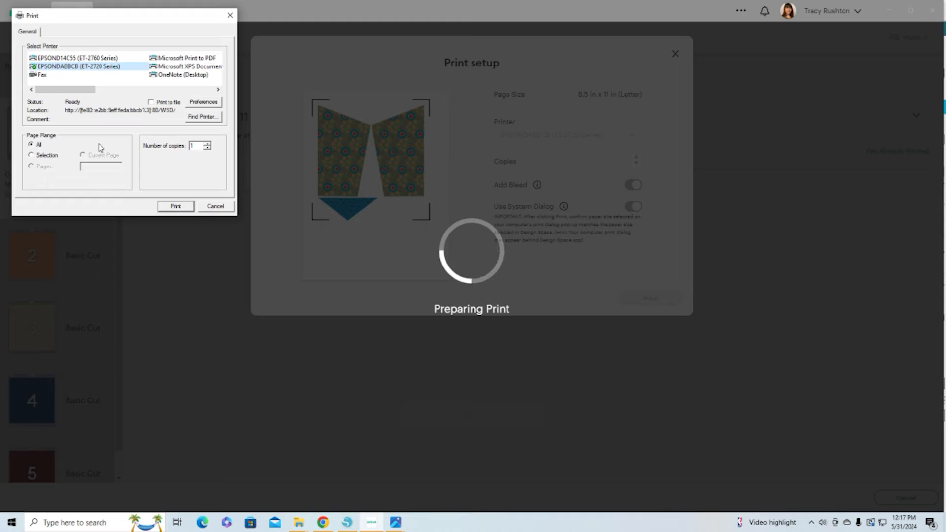
# - Try the Standard-Vivid quality in the Epson ET-2720 printing preferences, and leave the preferences without applying it
pyautogui.click(201, 102)
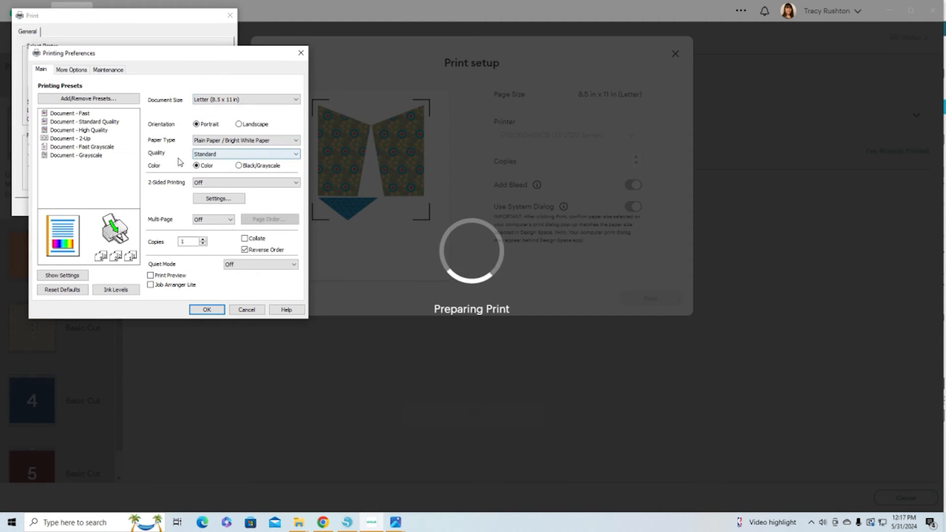
pyautogui.click(295, 157)
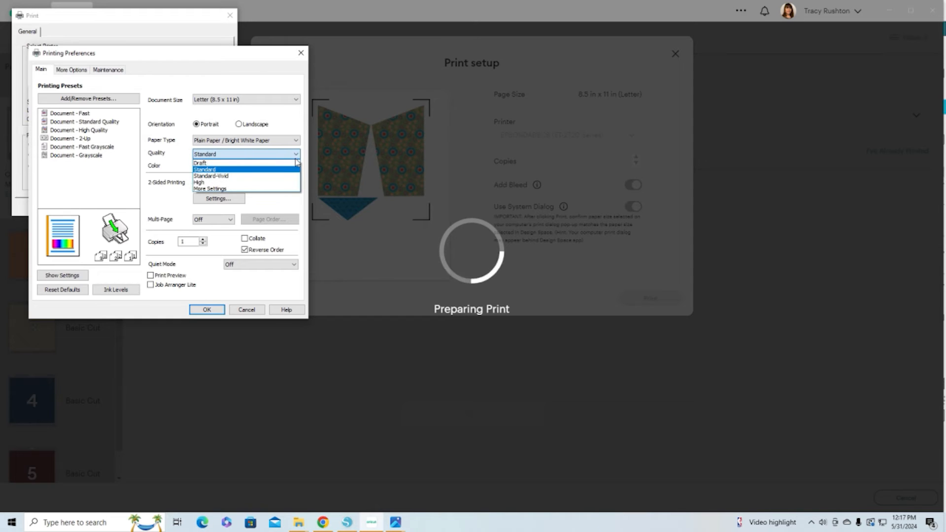
pyautogui.click(261, 176)
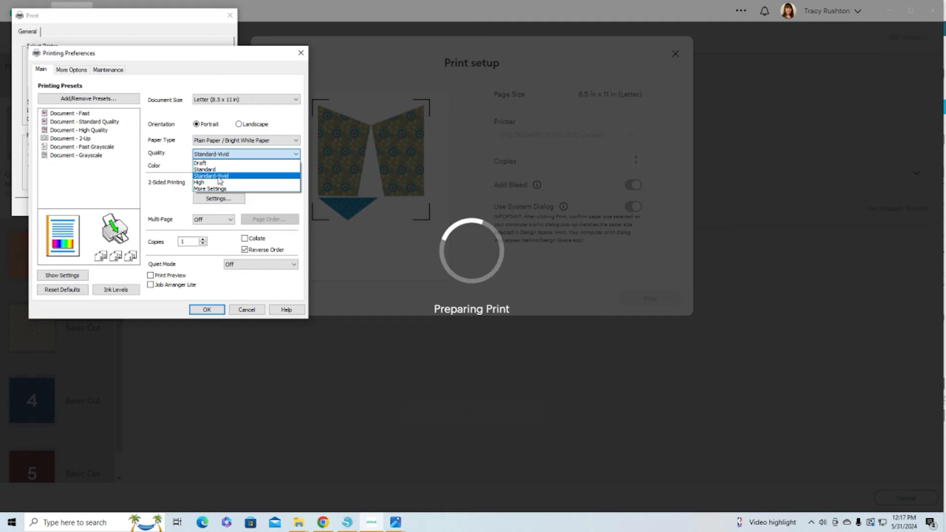
pyautogui.click(245, 311)
pyautogui.click(245, 310)
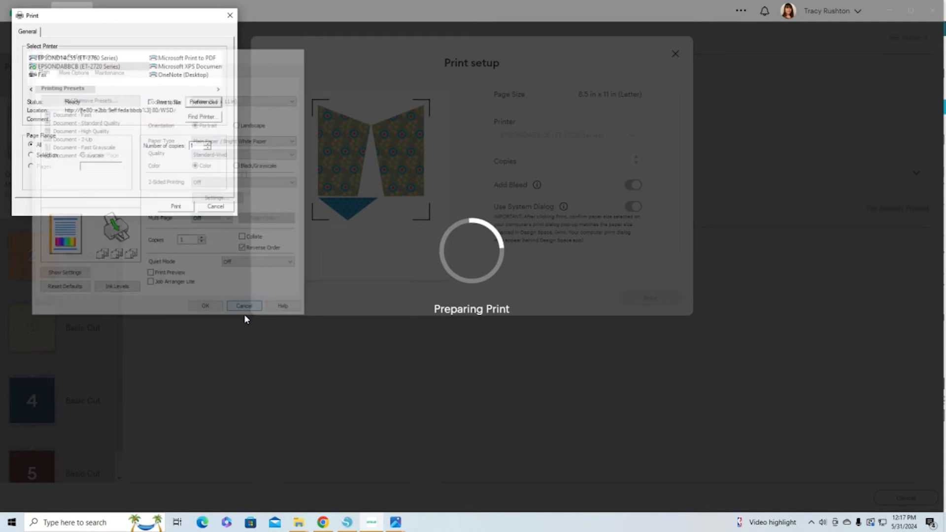
# - Cancel the print job and the cut, and return to the design canvas
pyautogui.click(215, 206)
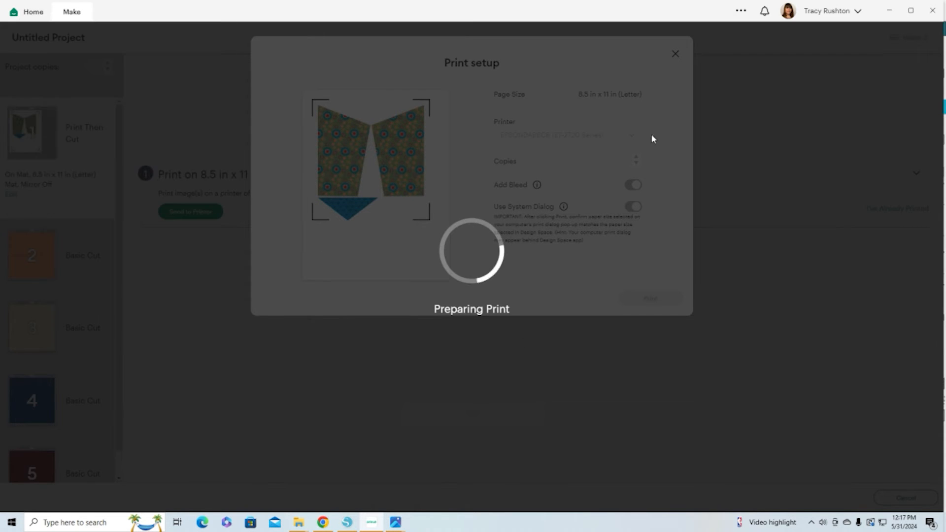
pyautogui.click(675, 53)
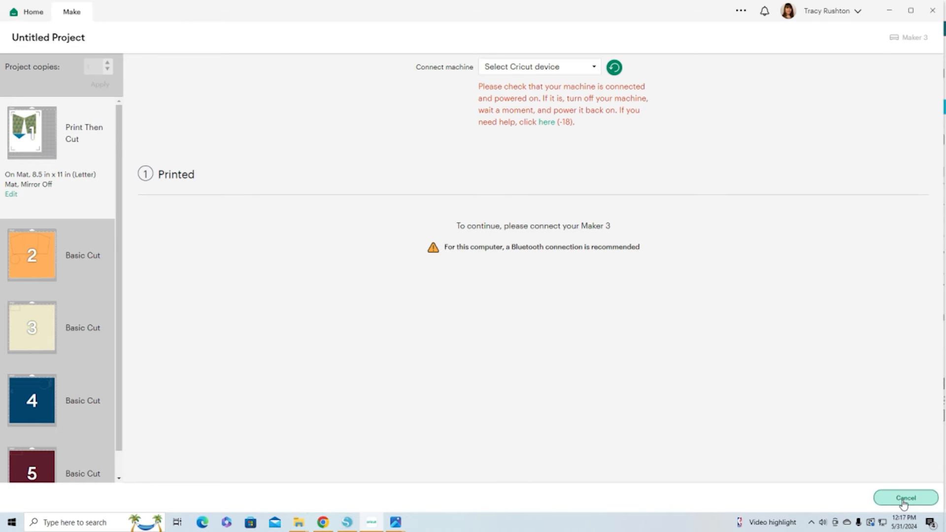
pyautogui.click(904, 502)
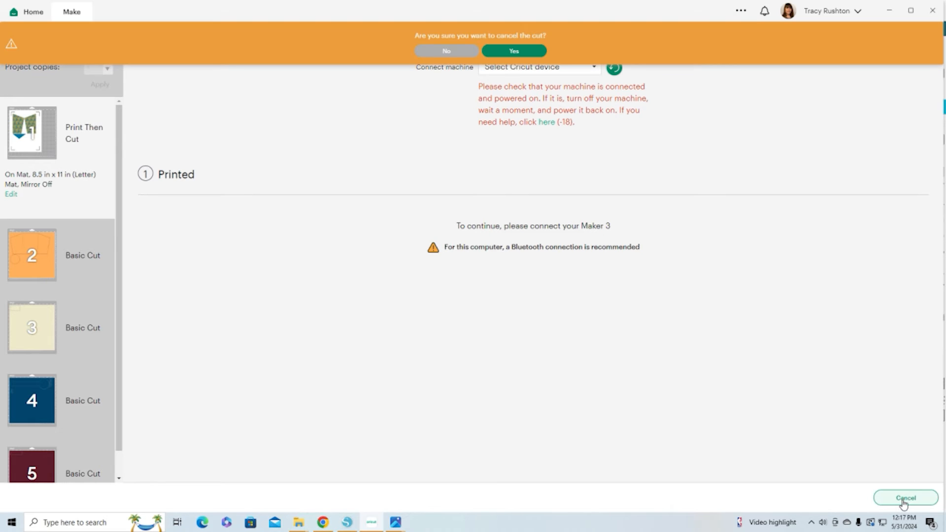
pyautogui.click(516, 53)
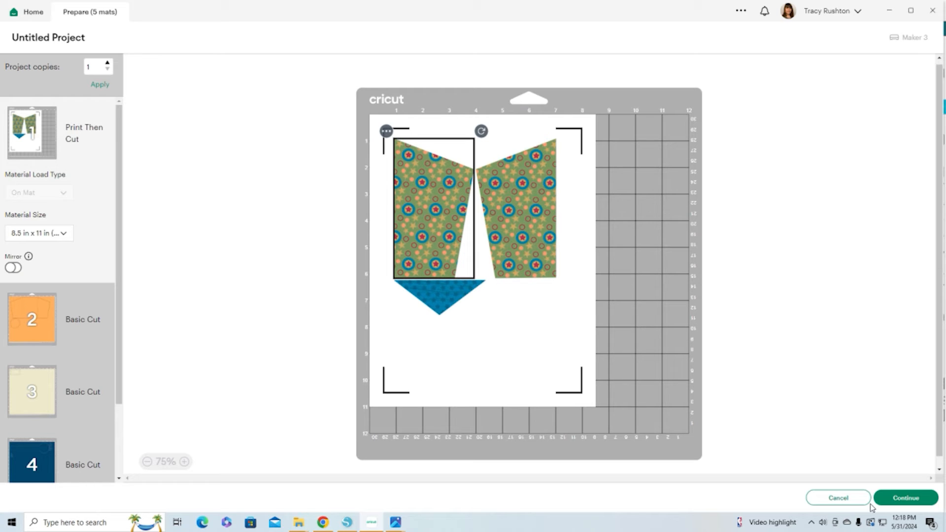
pyautogui.click(850, 500)
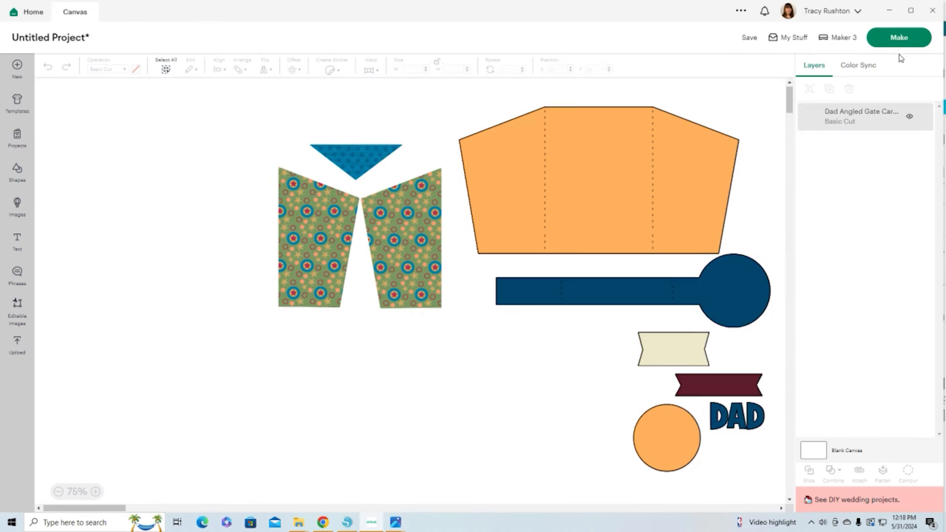
# - Switch to Silhouette Studio and move all the Dad Angled Gate Card pieces off the page, beside the cutting mat
pyautogui.click(887, 8)
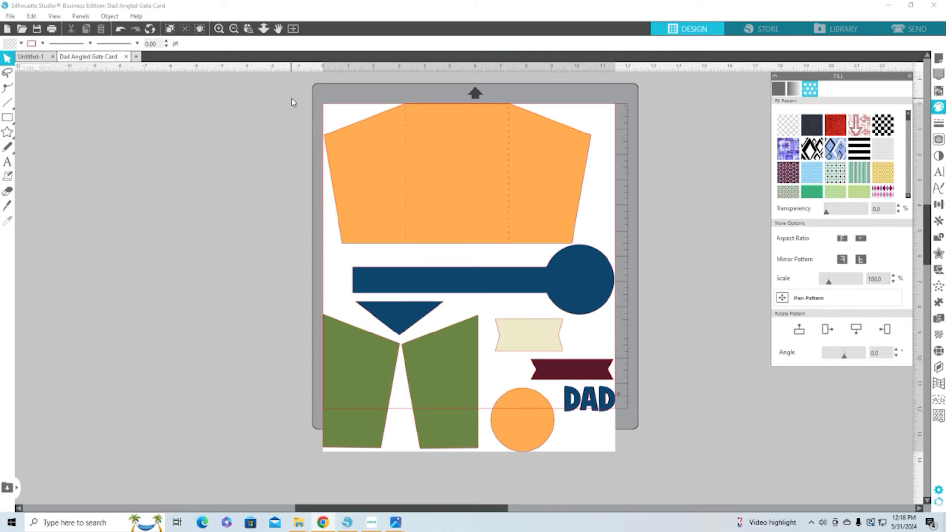
pyautogui.moveTo(292, 99); pyautogui.dragTo(611, 481)
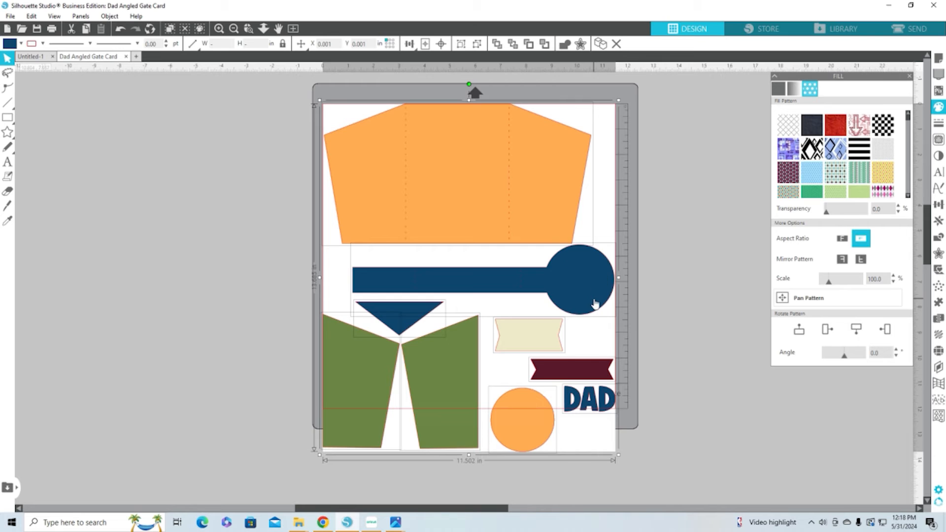
pyautogui.moveTo(595, 303); pyautogui.dragTo(268, 292)
pyautogui.click(475, 309)
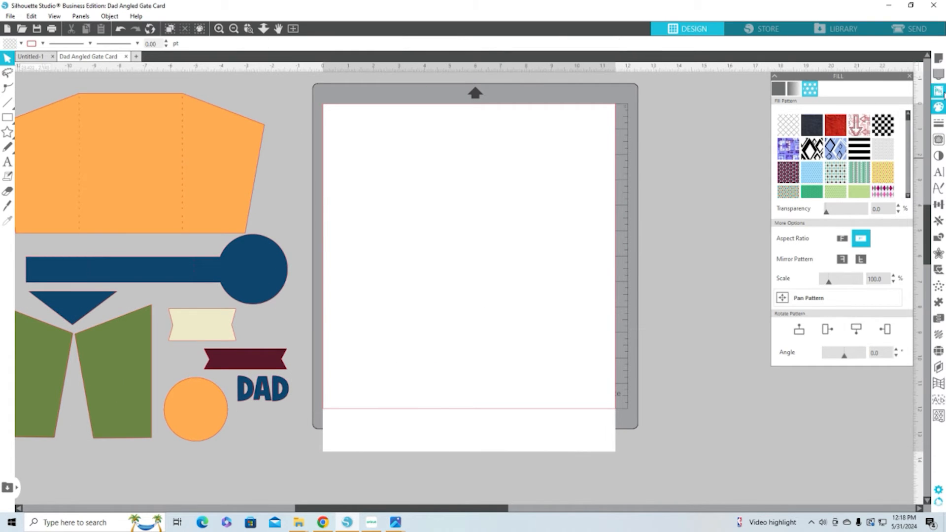
# - Set the media size of the card's page to Letter (8.5 x 11 in)
pyautogui.click(939, 58)
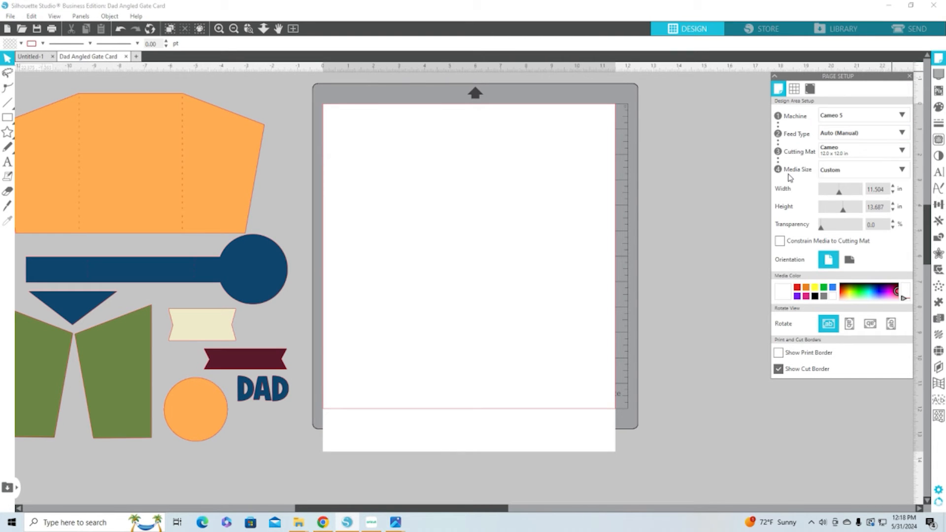
pyautogui.click(902, 171)
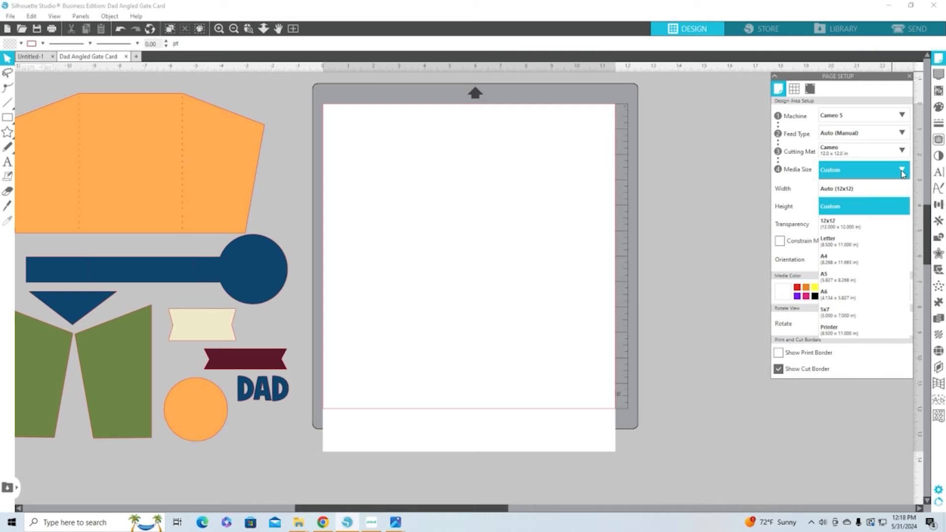
pyautogui.click(847, 245)
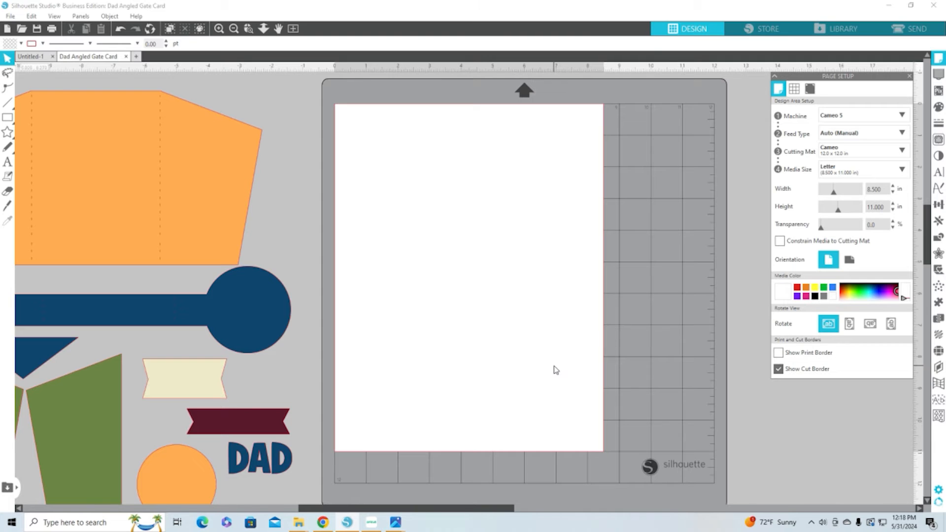
# - Turn on registration marks for the letter-size page and return to the design area settings
pyautogui.click(811, 89)
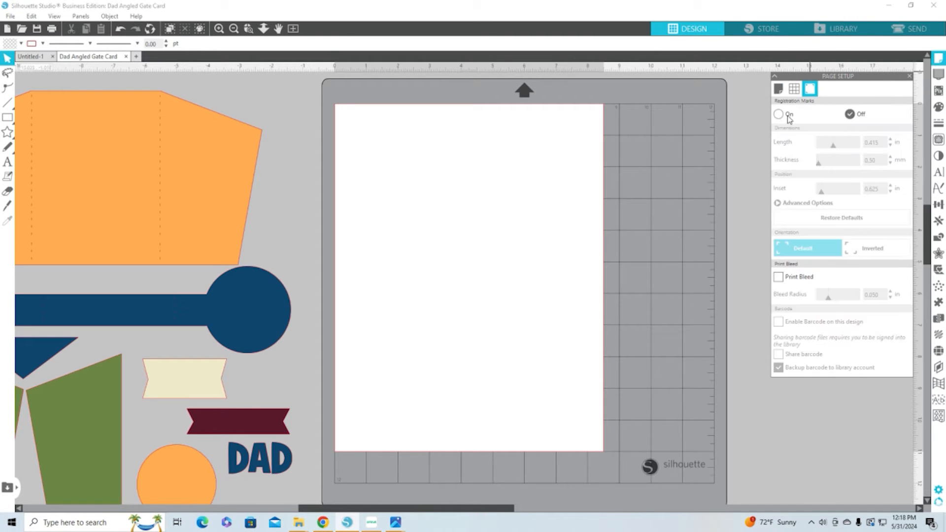
pyautogui.click(779, 115)
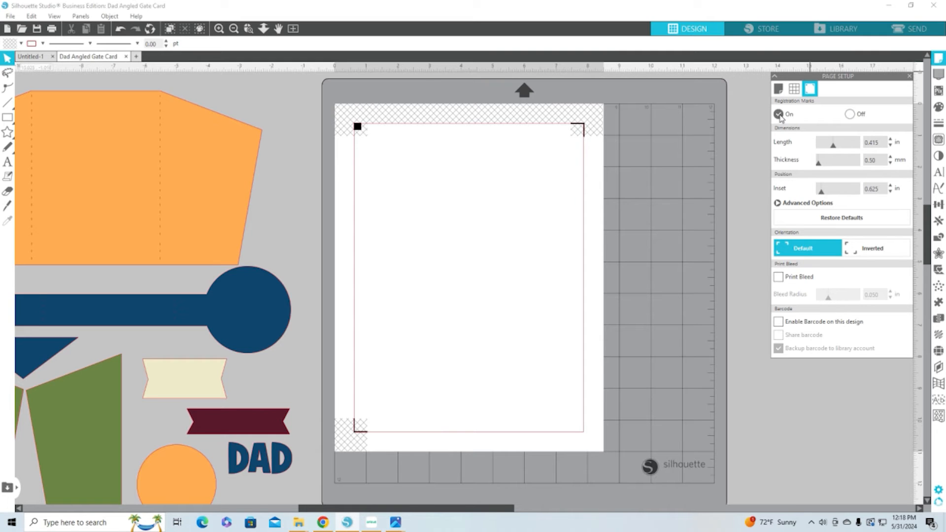
pyautogui.click(779, 89)
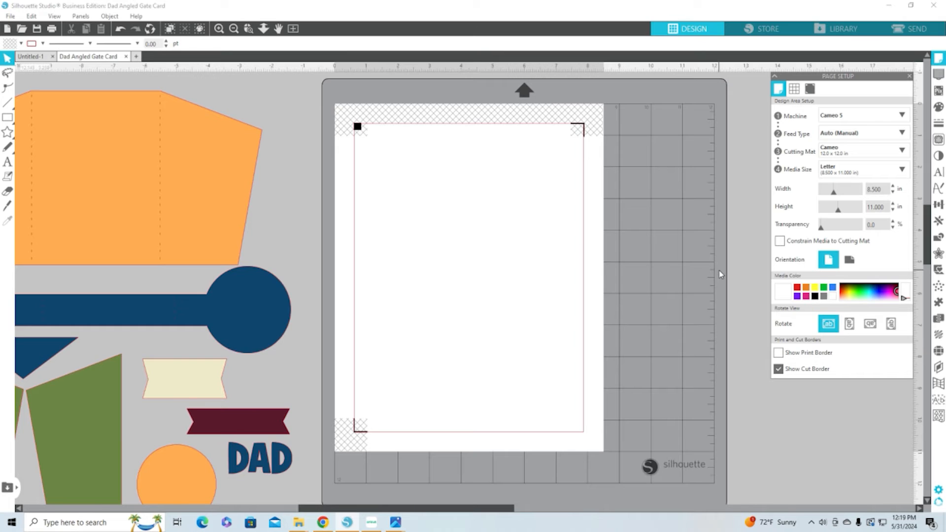
pyautogui.scroll(-3, 718, 274)
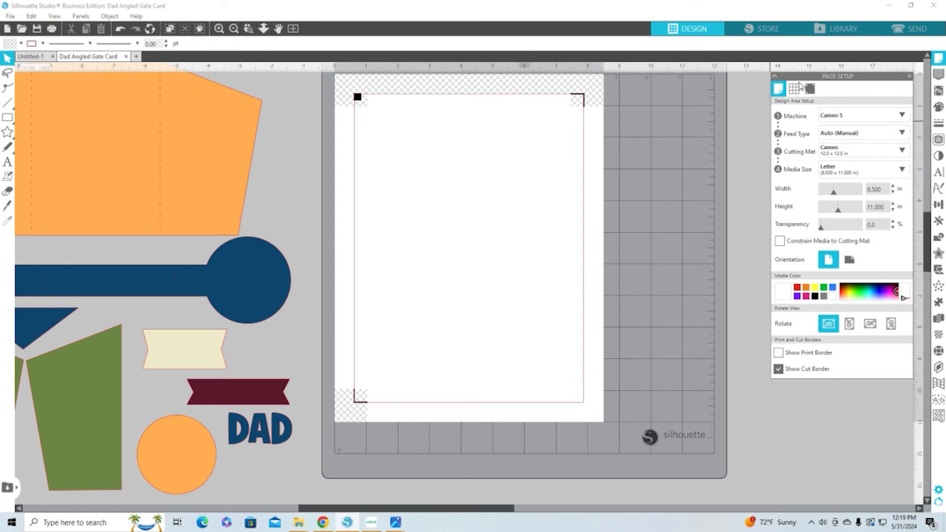
# - Open the library, collapse the Designs folders and list the contents of the Patterns folder with its subfolders expanded
pyautogui.click(832, 29)
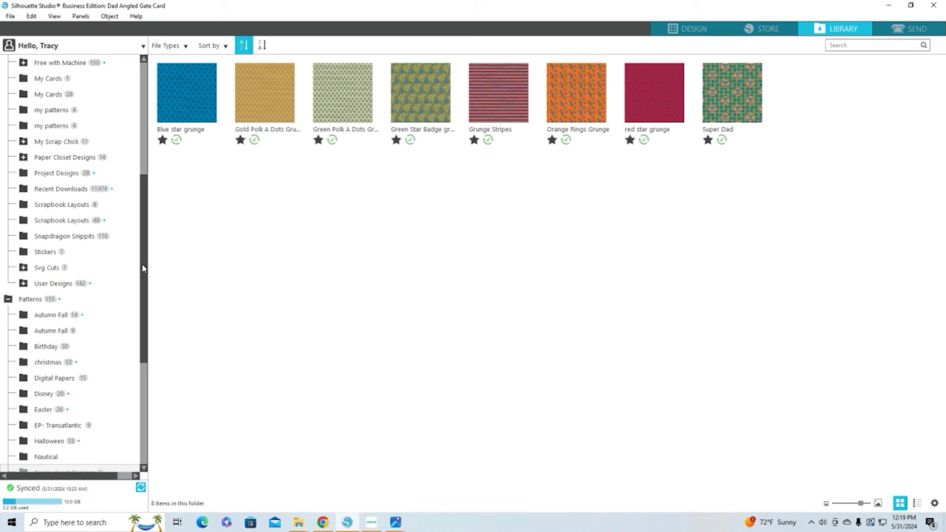
pyautogui.moveTo(144, 250); pyautogui.dragTo(148, 143)
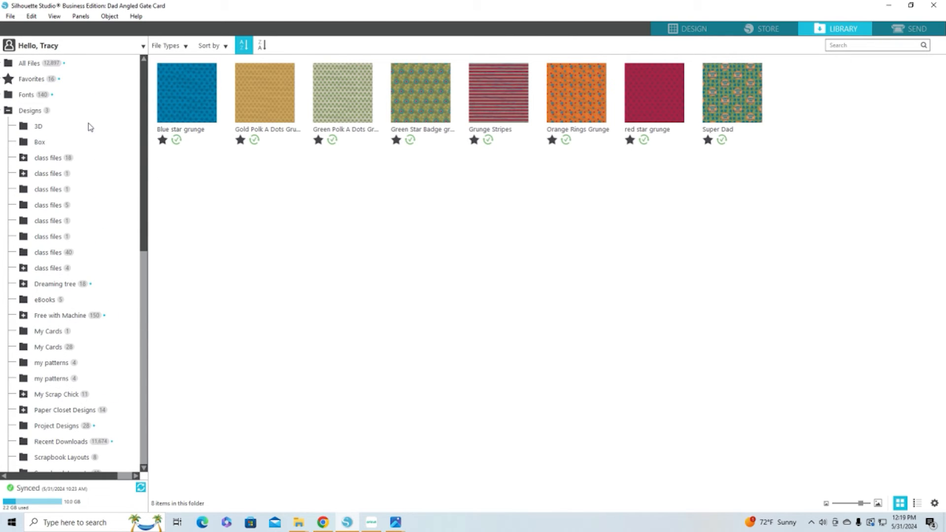
pyautogui.click(8, 111)
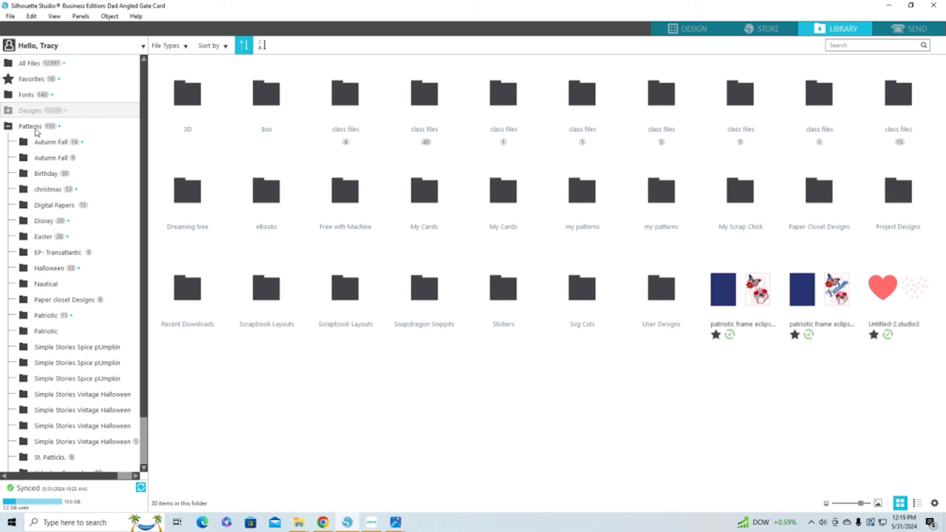
pyautogui.click(10, 128)
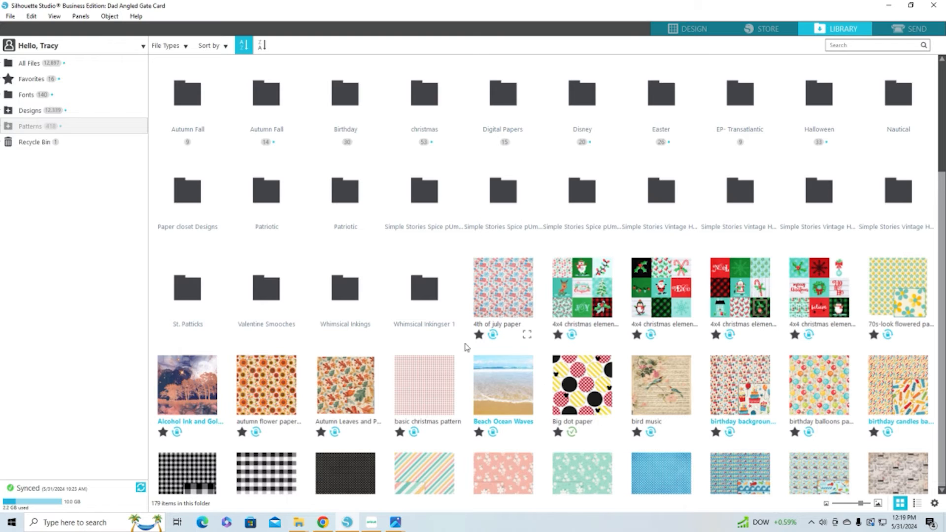
pyautogui.click(6, 128)
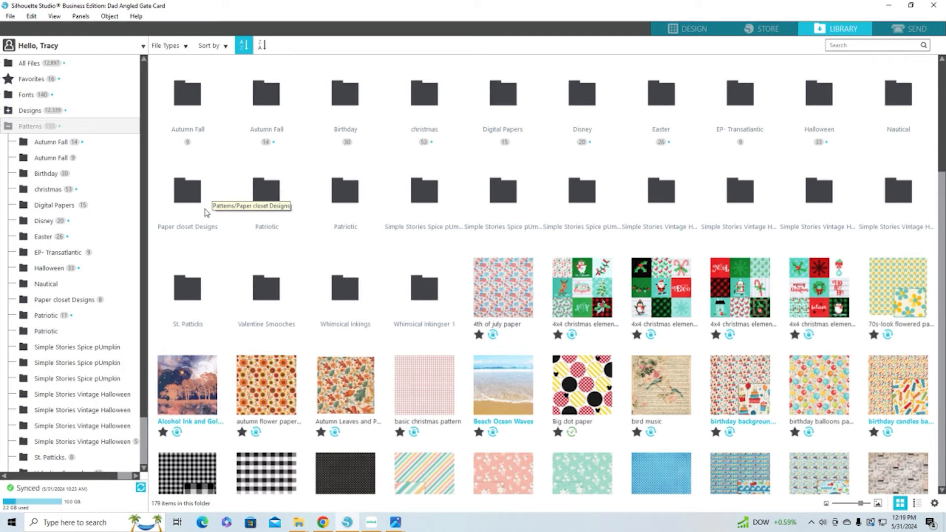
pyautogui.rightClick(30, 129)
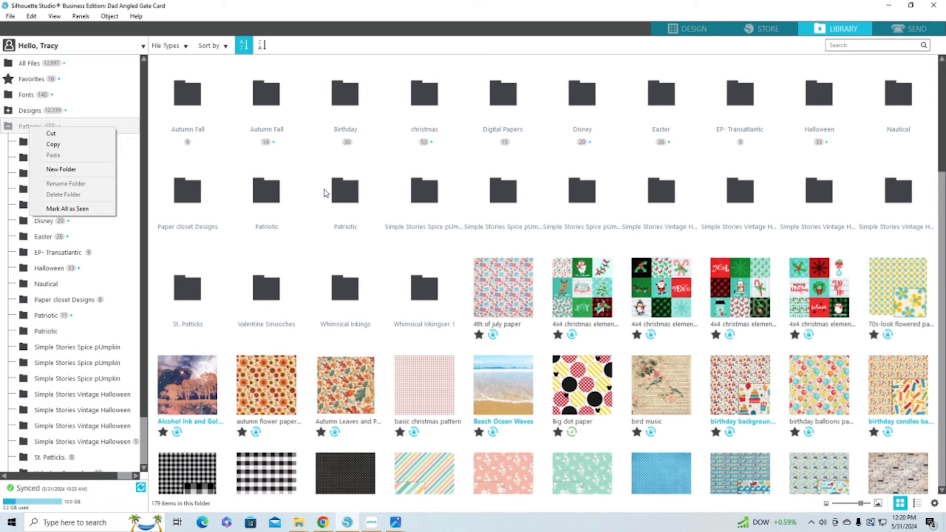
pyautogui.click(124, 266)
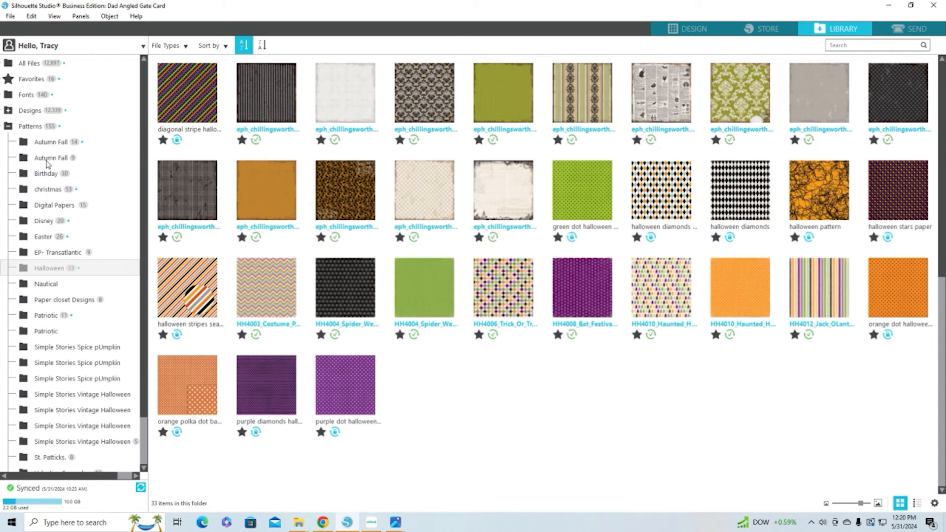
pyautogui.click(33, 130)
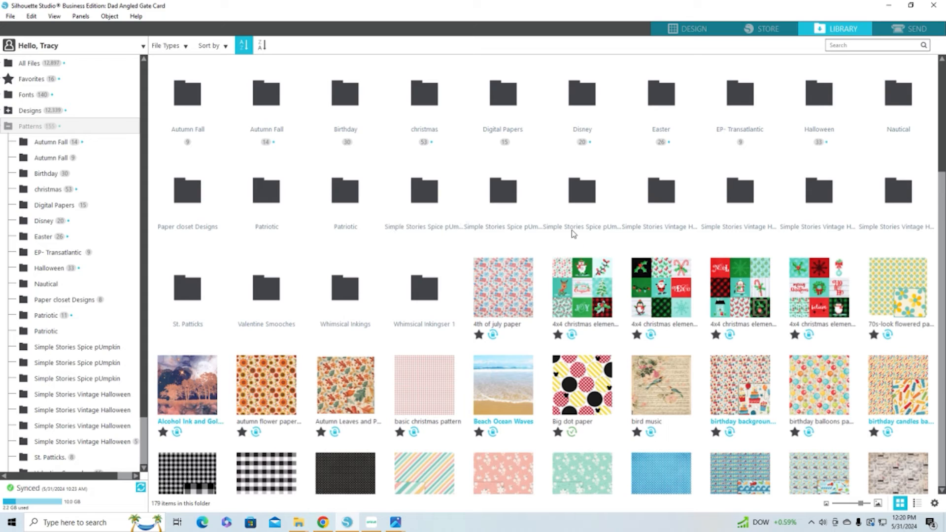
# - Open the Paper closet Designs folder of patterns and bring up the file selection for importing to the library
pyautogui.click(192, 210)
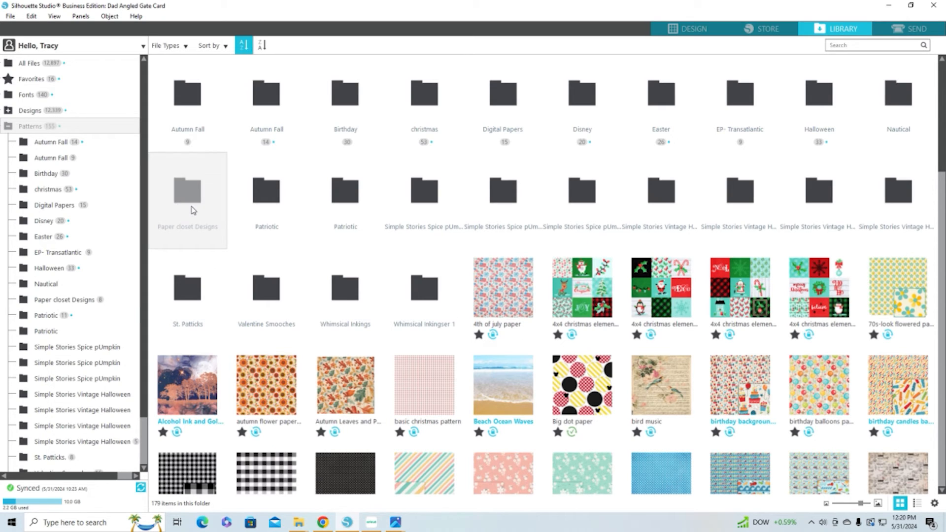
pyautogui.doubleClick(192, 210)
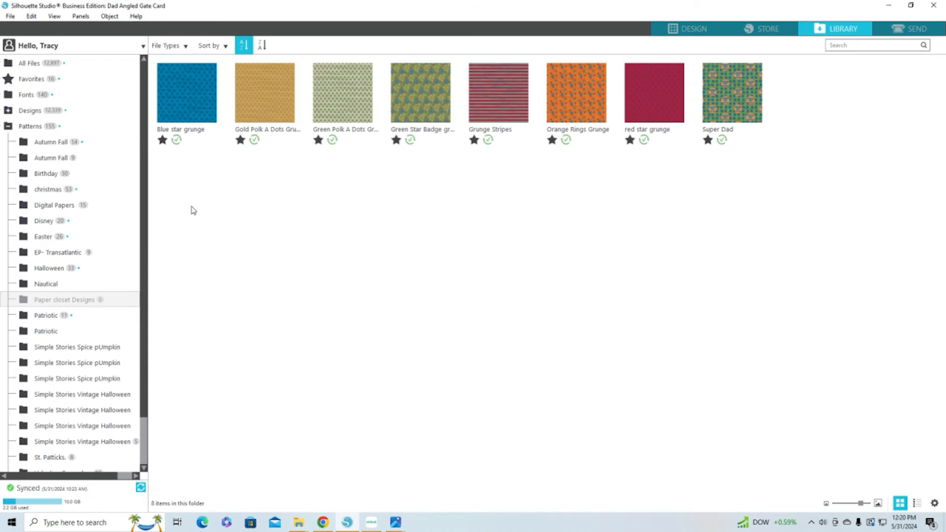
pyautogui.click(11, 18)
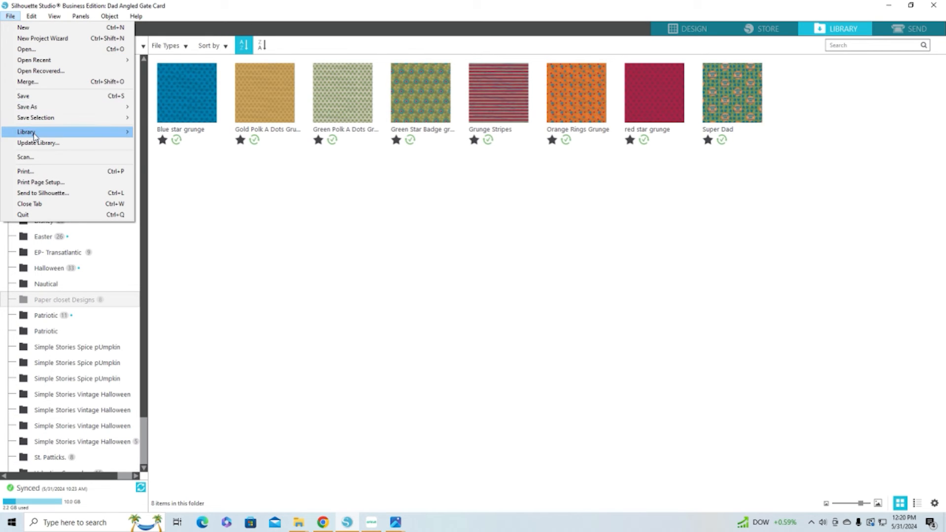
pyautogui.moveTo(34, 136)
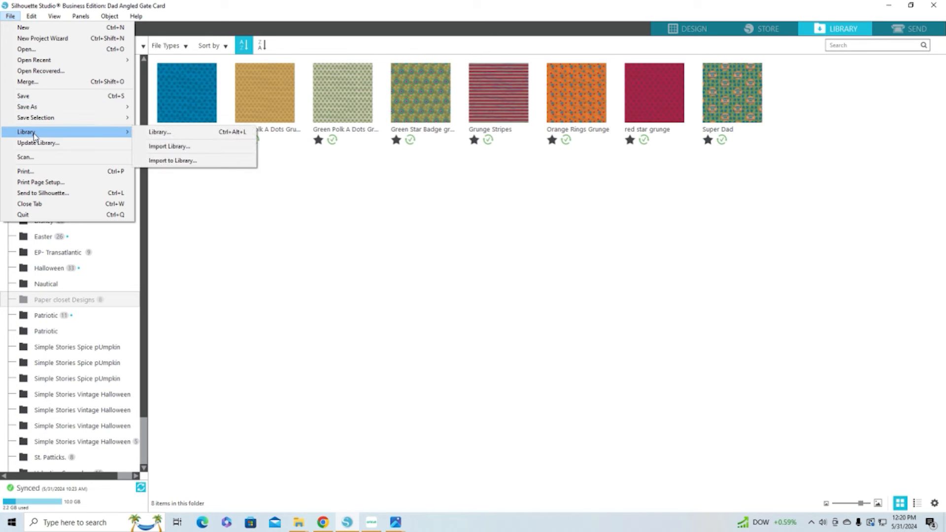
pyautogui.click(189, 161)
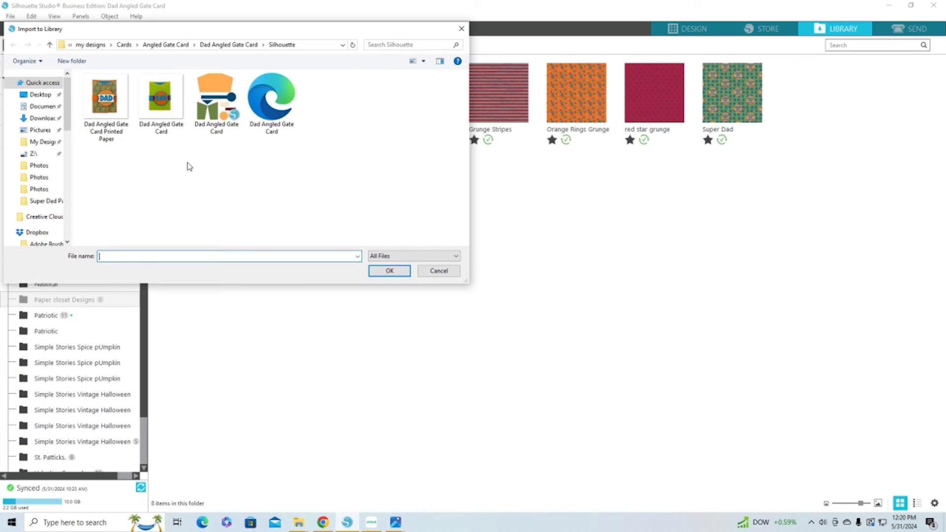
# - Browse from my designs through patterns, Father's Day Pattern Paper and My Scrap Chick to the Super Dad Pattern Paper Set folder
pyautogui.click(96, 45)
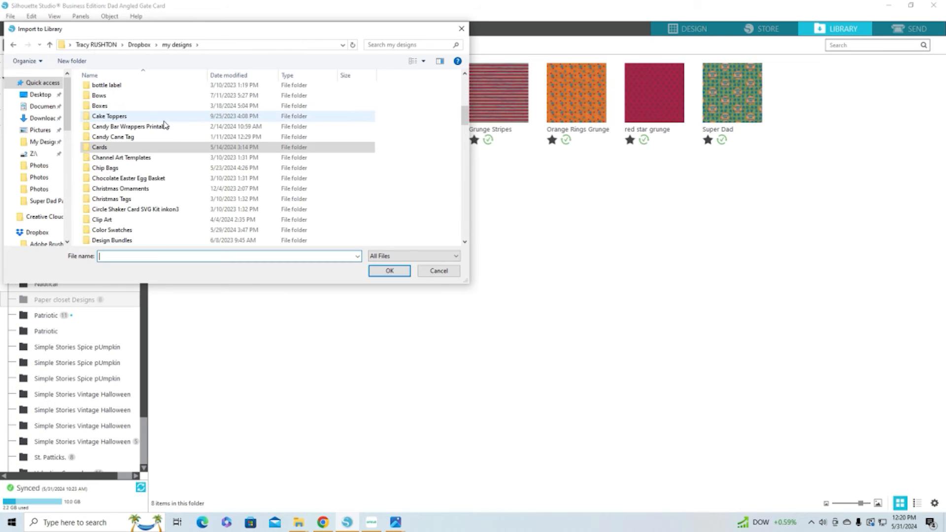
pyautogui.scroll(-18, 164, 124)
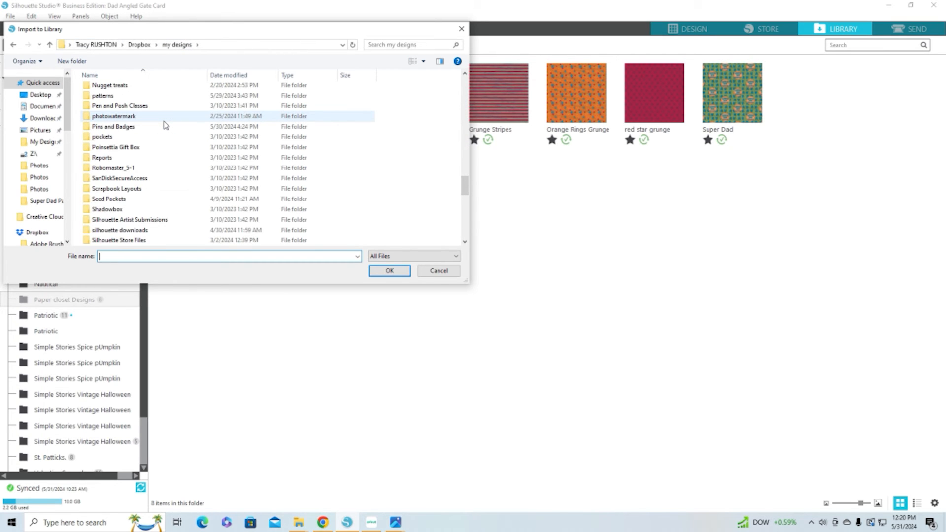
pyautogui.scroll(-2, 164, 124)
pyautogui.scroll(3, 164, 124)
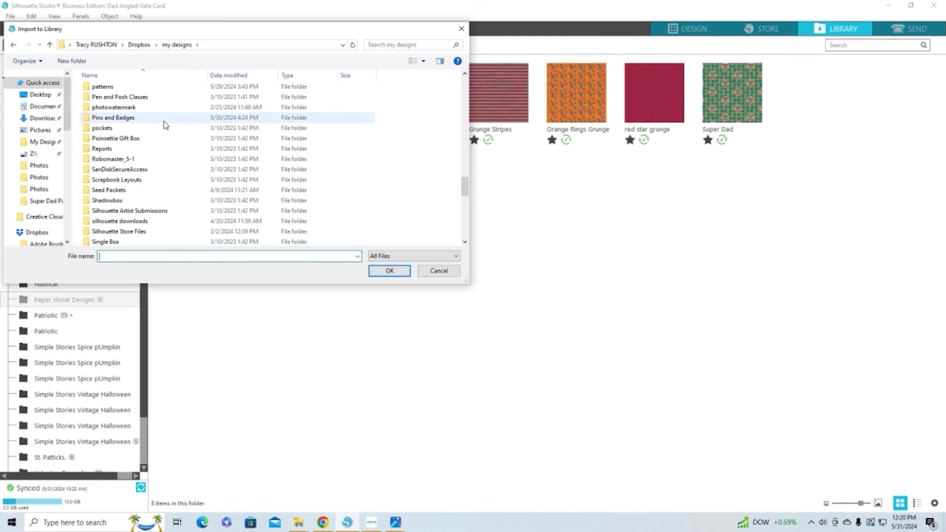
pyautogui.doubleClick(116, 119)
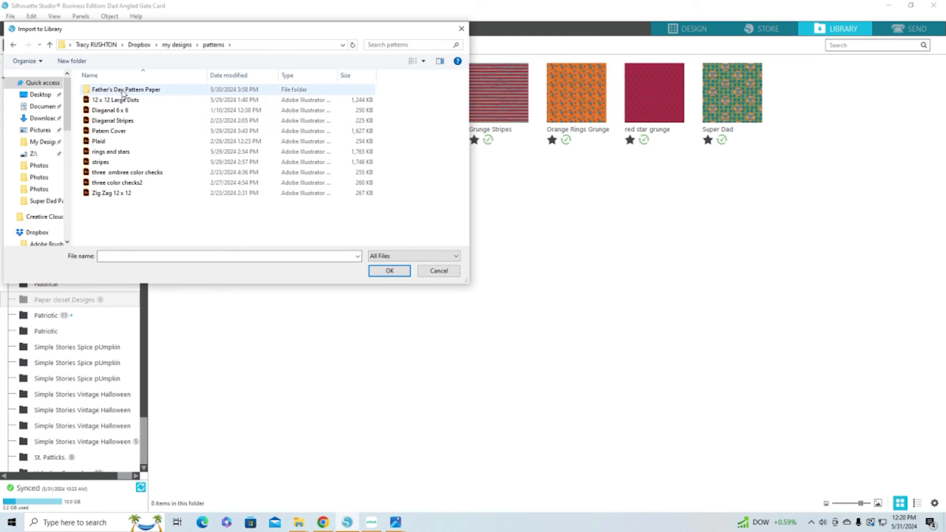
pyautogui.click(123, 91)
pyautogui.doubleClick(124, 92)
pyautogui.doubleClick(161, 99)
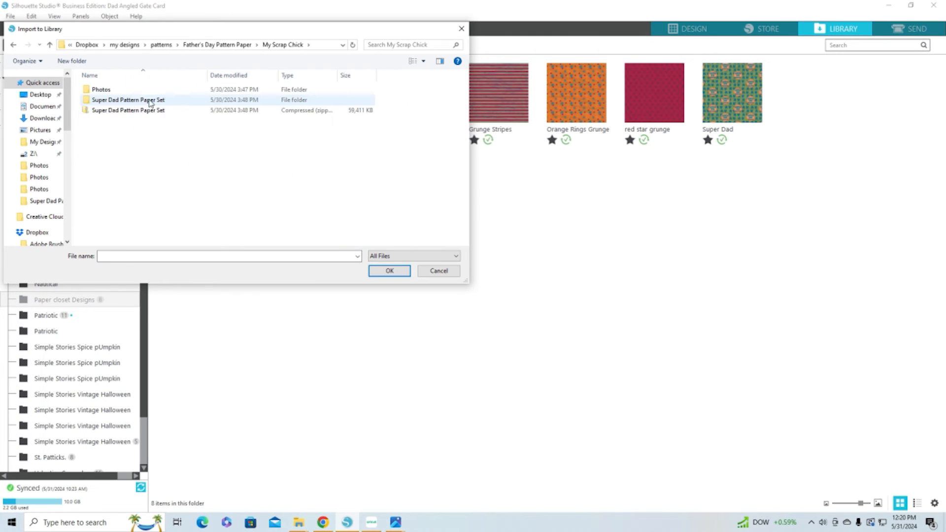
pyautogui.doubleClick(115, 99)
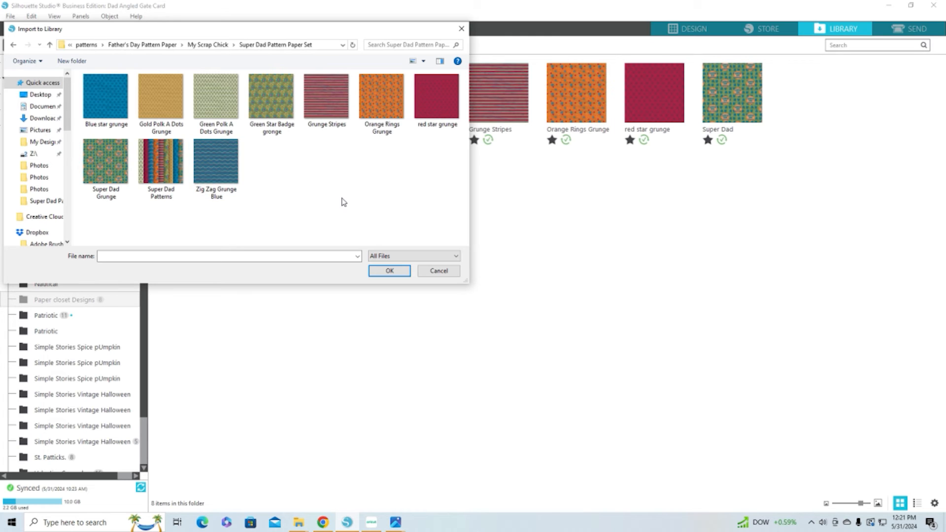
# - Import Zig Zag Grunge Blue to the library and move it from User Designs into the Paper closet Designs folder of patterns
pyautogui.click(226, 167)
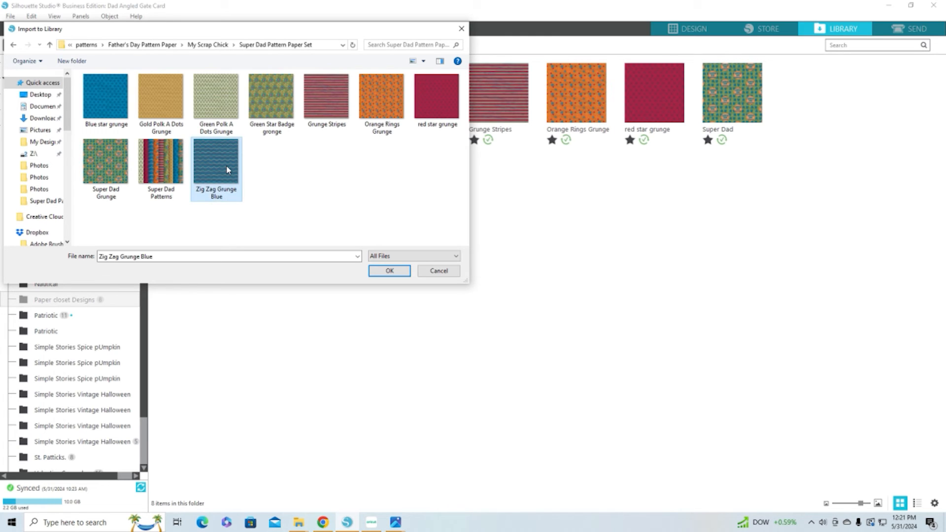
pyautogui.click(389, 271)
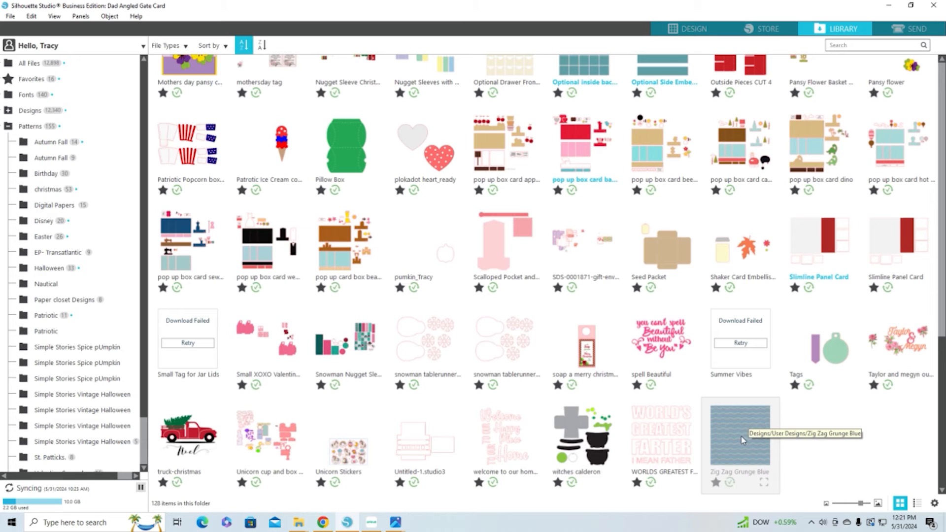
pyautogui.moveTo(743, 440); pyautogui.dragTo(89, 305)
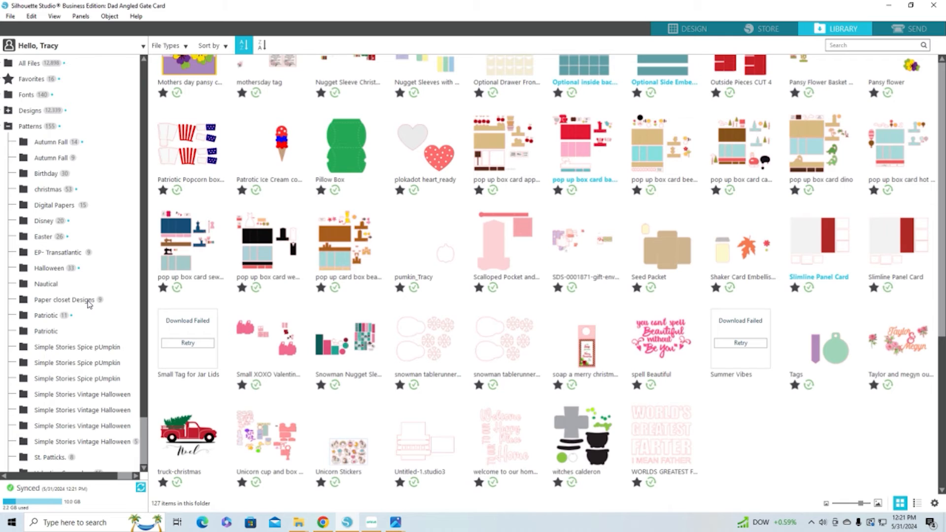
pyautogui.click(90, 301)
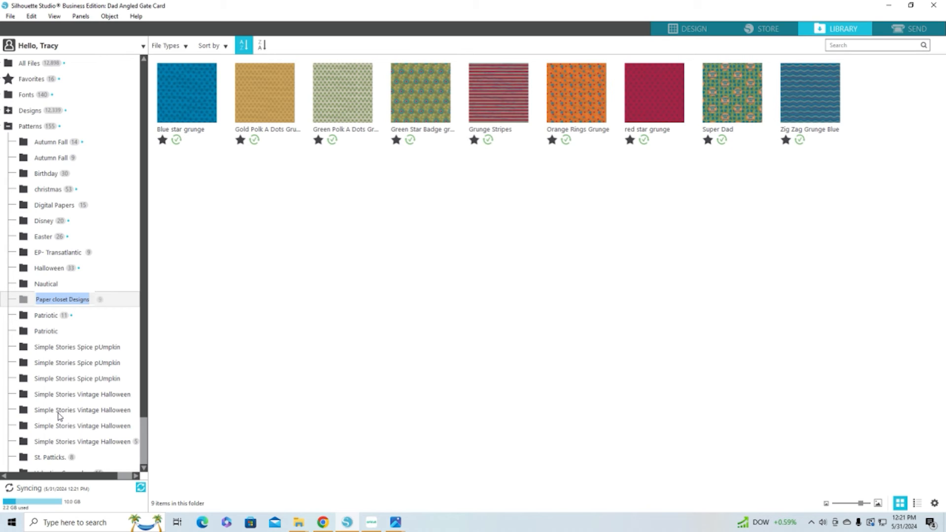
# - Return to the design area and move the navy triangle onto the page, inside the upper part of the cut border
pyautogui.click(693, 30)
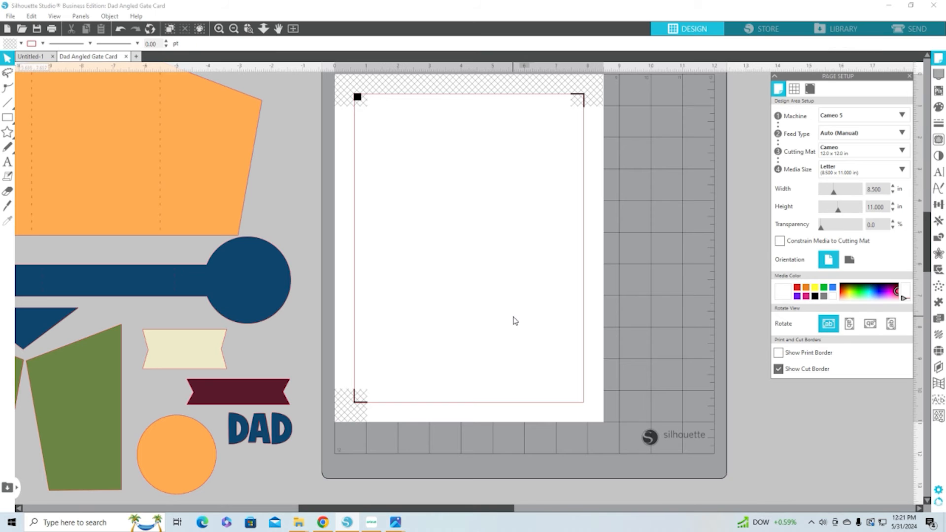
pyautogui.click(36, 330)
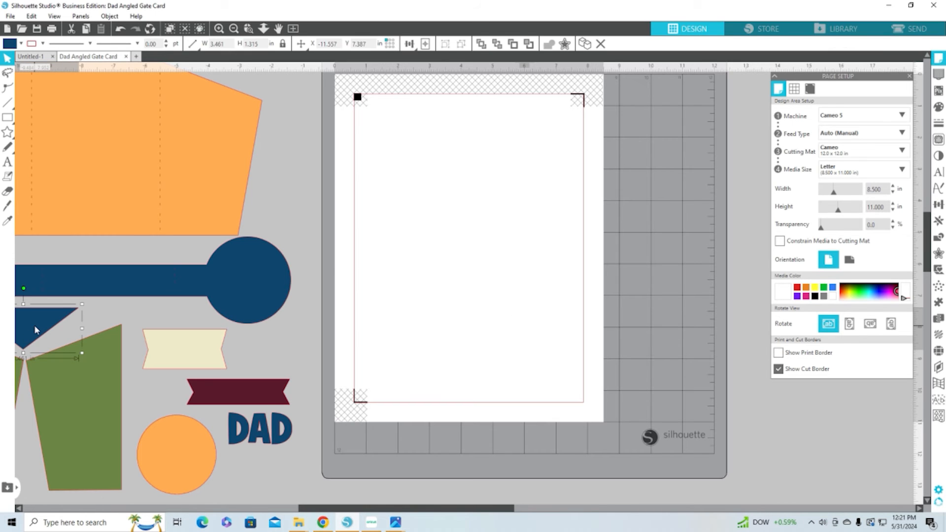
pyautogui.moveTo(36, 329); pyautogui.dragTo(448, 129)
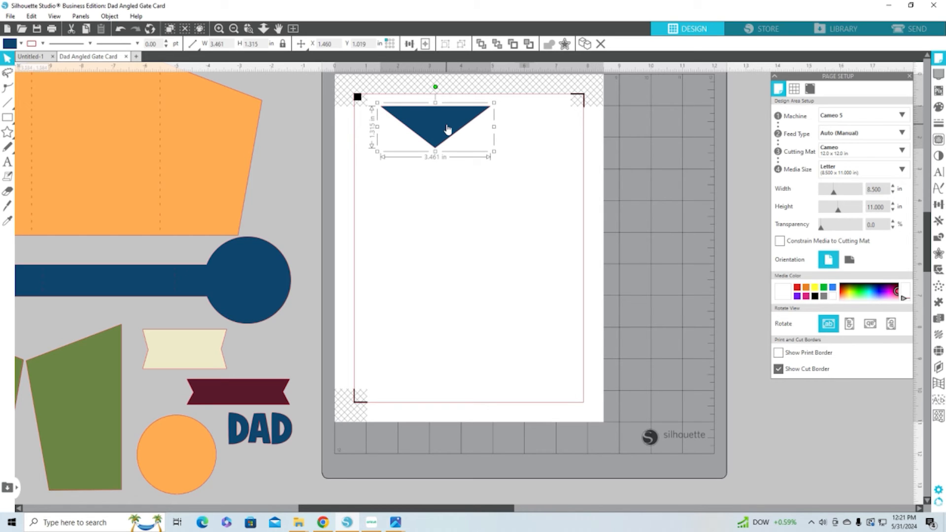
# - Fill the triangle with the Blue star grunge pattern from Paper closet Designs
pyautogui.click(938, 110)
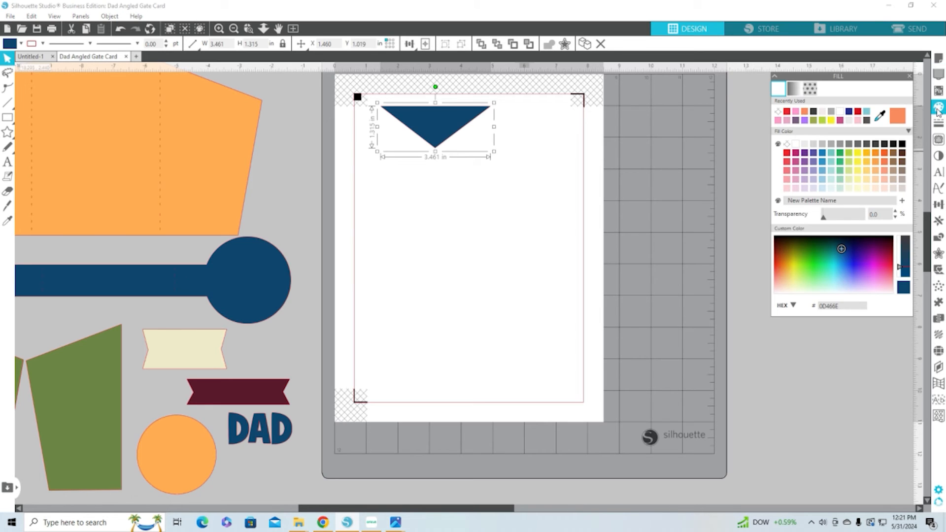
pyautogui.click(814, 93)
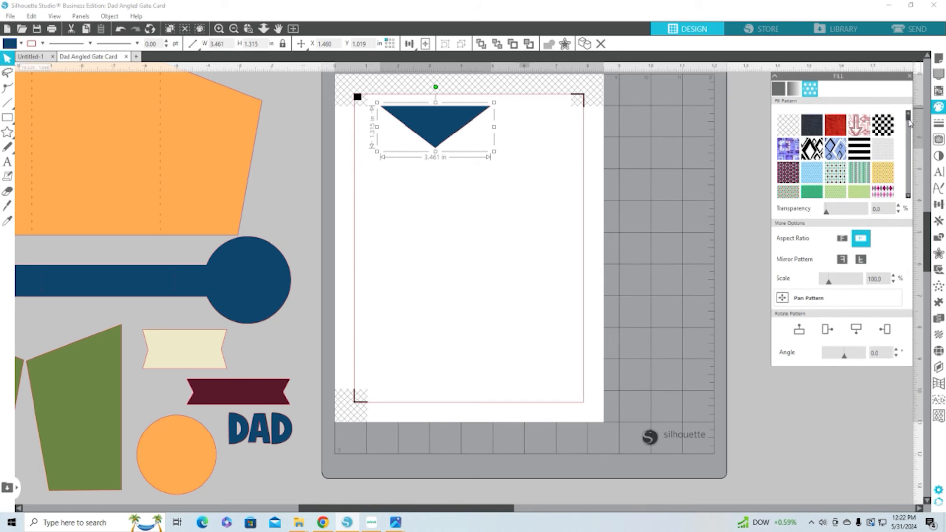
pyautogui.moveTo(909, 122); pyautogui.dragTo(909, 126)
pyautogui.scroll(-6, 909, 126)
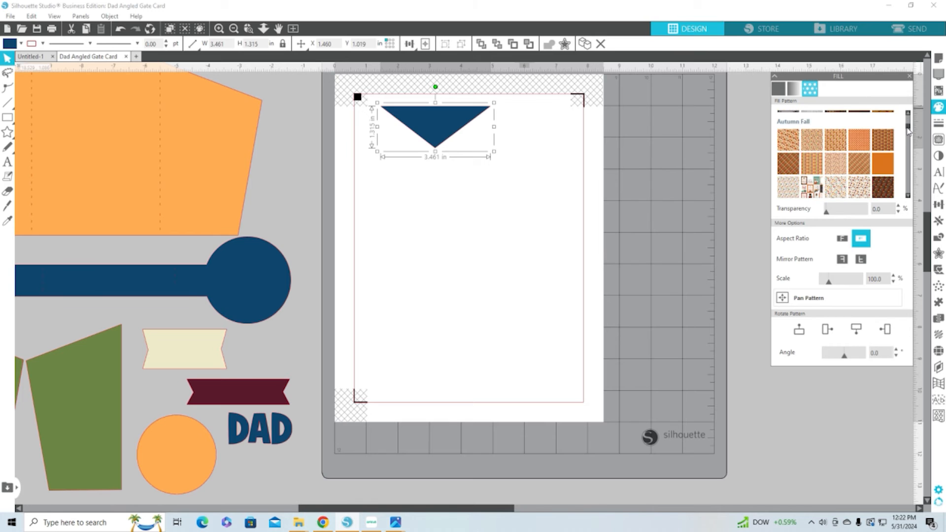
pyautogui.scroll(8, 909, 126)
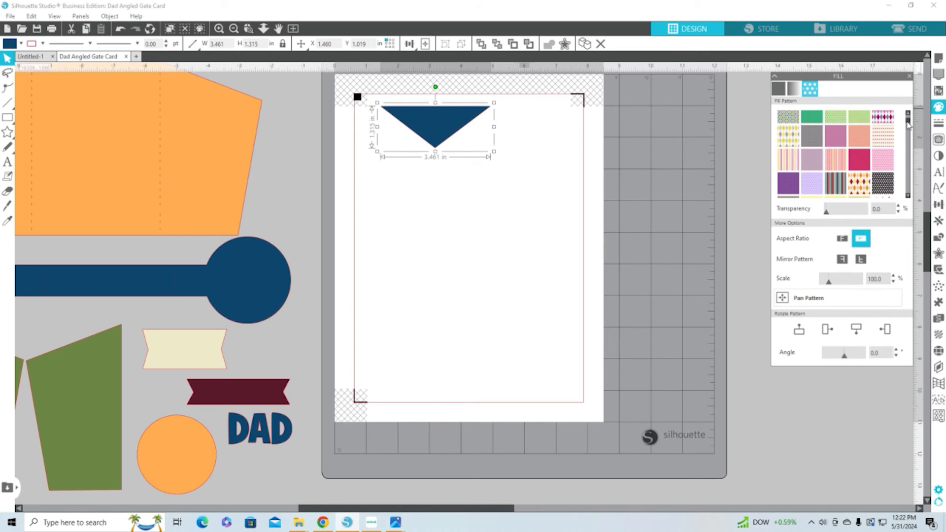
pyautogui.moveTo(909, 124)
pyautogui.mouseDown()
pyautogui.moveTo(908, 148)
pyautogui.moveTo(911, 123)
pyautogui.mouseUp()
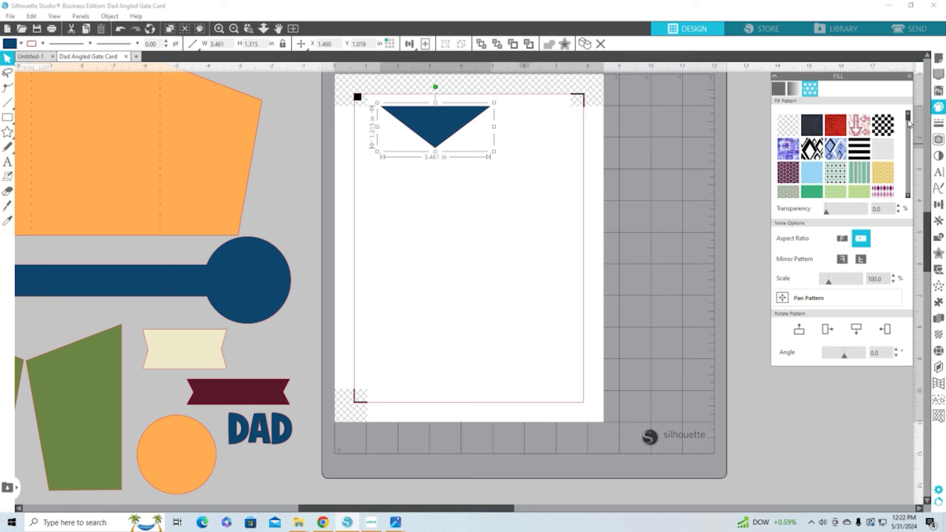
pyautogui.moveTo(910, 123); pyautogui.dragTo(909, 165)
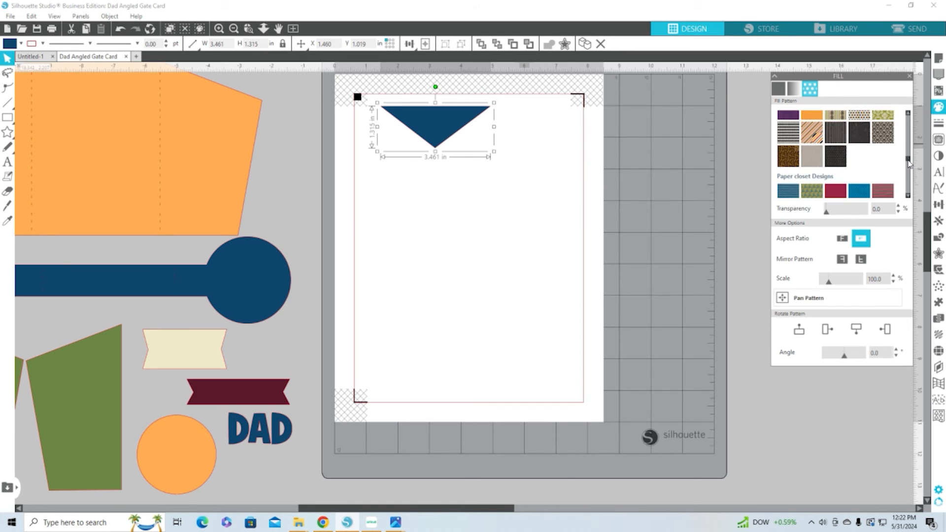
pyautogui.click(909, 196)
pyautogui.click(909, 196)
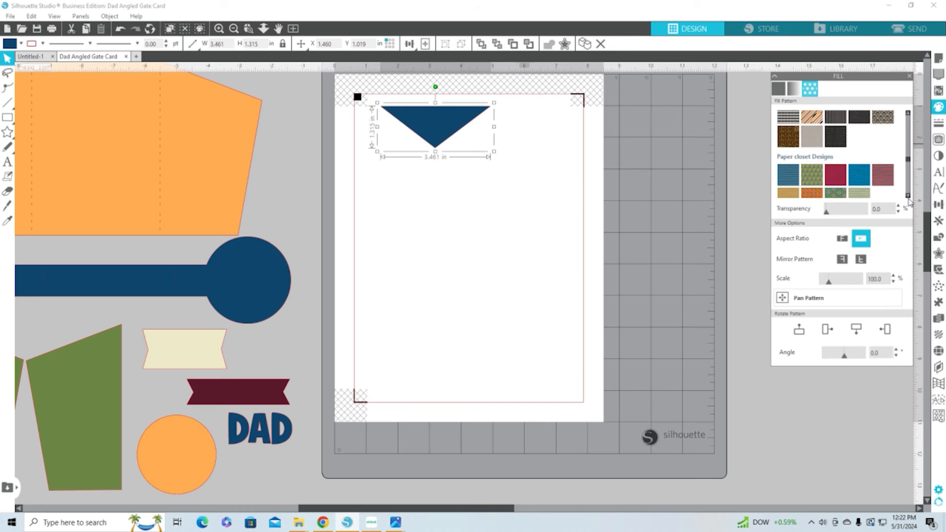
pyautogui.click(909, 196)
pyautogui.click(908, 196)
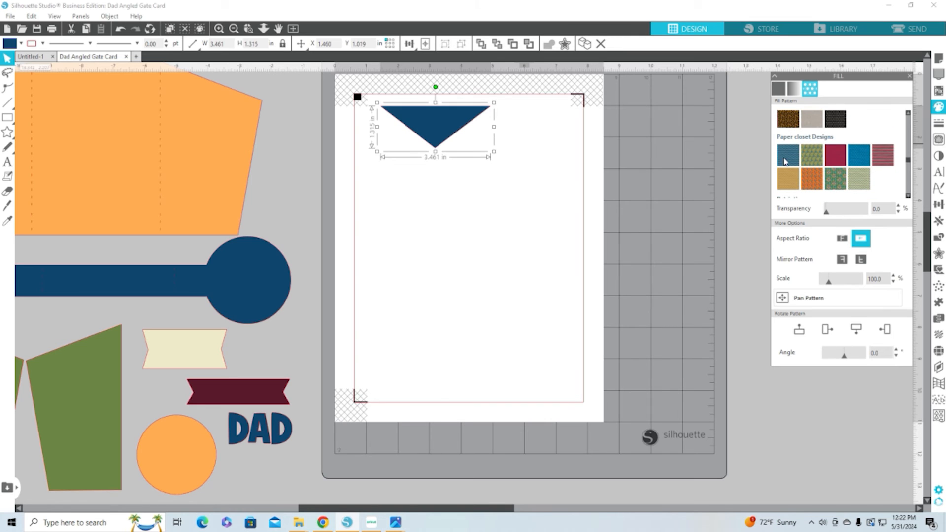
pyautogui.click(859, 160)
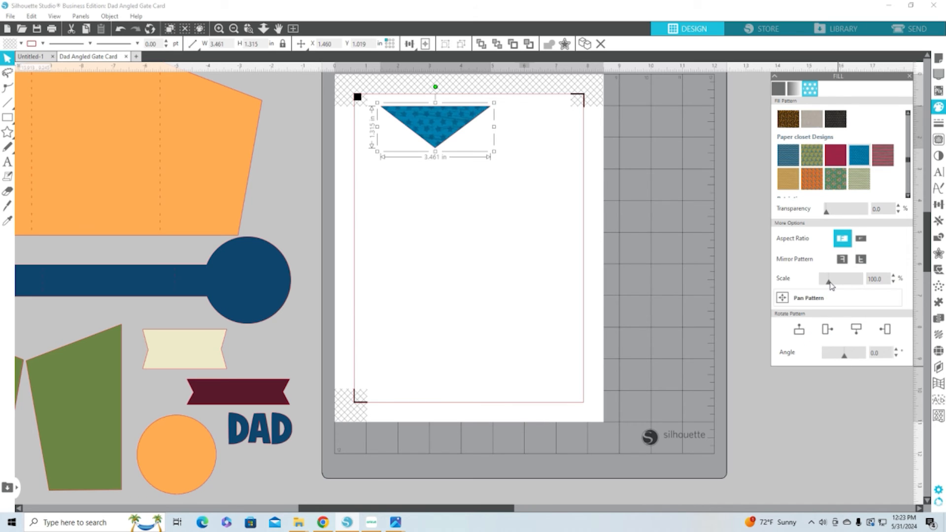
# - Scale the triangle's blue star pattern to 216% and pan it to reposition the stars within the shape
pyautogui.moveTo(830, 282)
pyautogui.mouseDown()
pyautogui.moveTo(873, 290)
pyautogui.moveTo(833, 290)
pyautogui.mouseUp()
pyautogui.moveTo(833, 290); pyautogui.dragTo(839, 290)
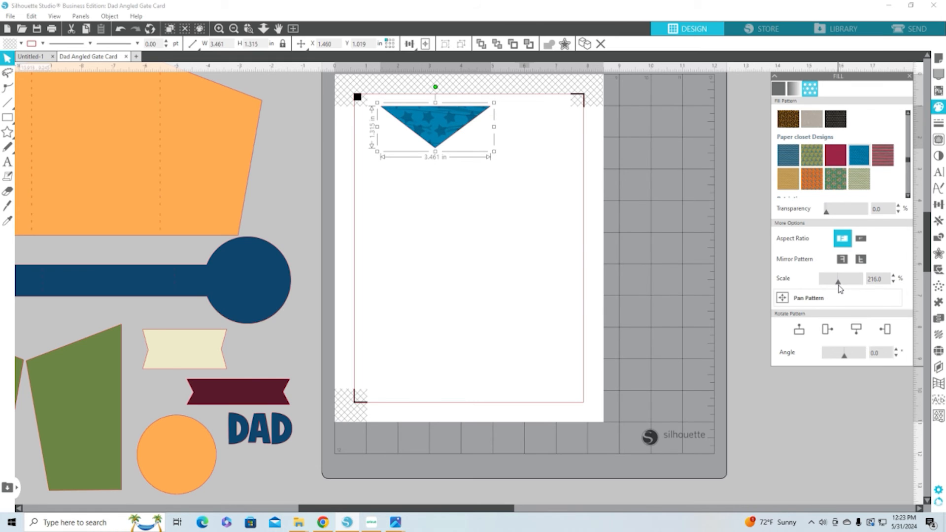
pyautogui.click(786, 304)
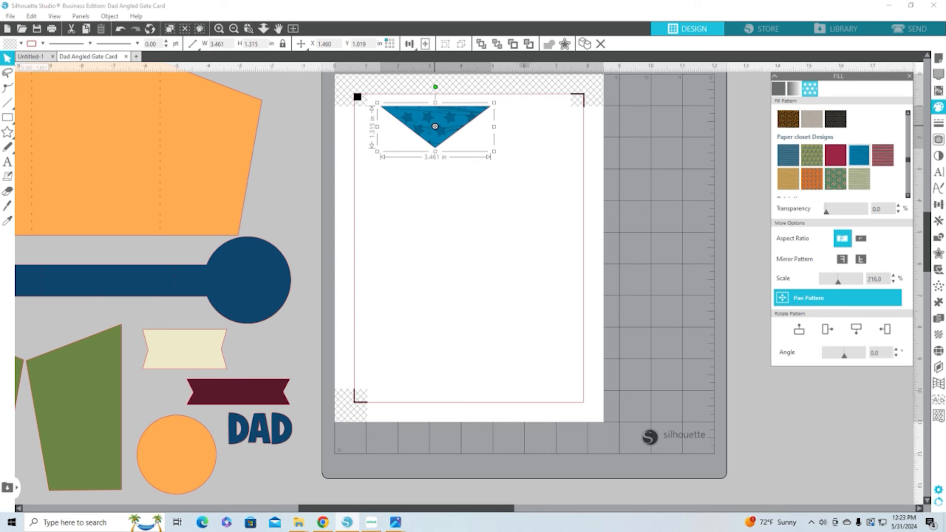
pyautogui.moveTo(435, 126); pyautogui.dragTo(456, 97)
pyautogui.click(454, 102)
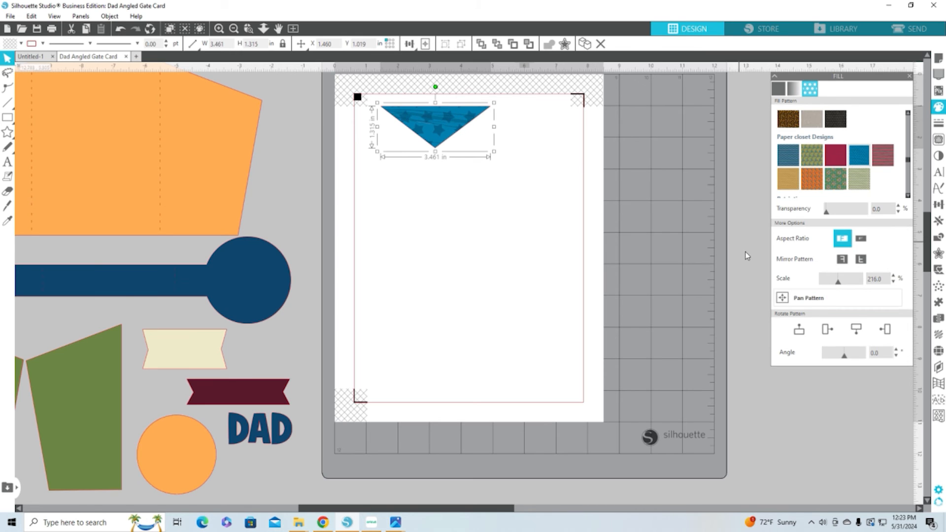
pyautogui.click(783, 298)
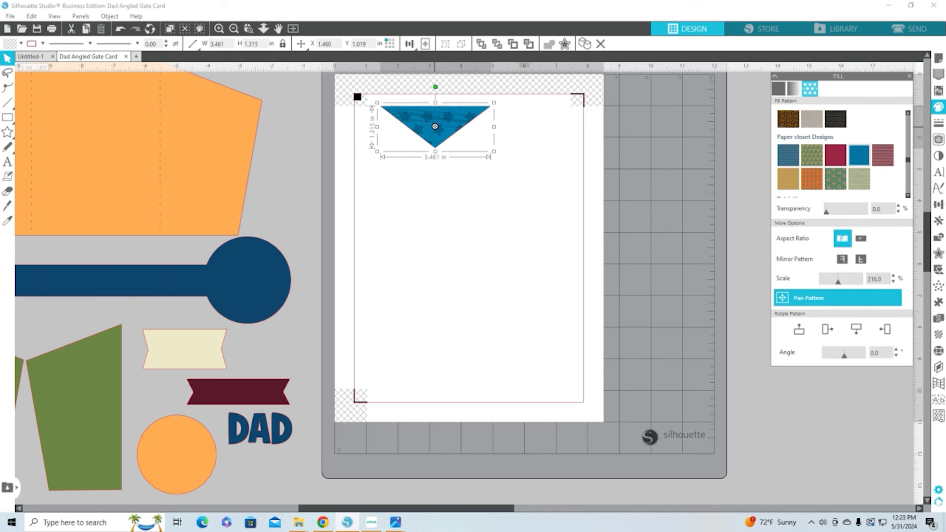
pyautogui.moveTo(435, 126)
pyautogui.mouseDown()
pyautogui.moveTo(445, 126)
pyautogui.moveTo(439, 155)
pyautogui.moveTo(452, 144)
pyautogui.moveTo(443, 140)
pyautogui.mouseUp()
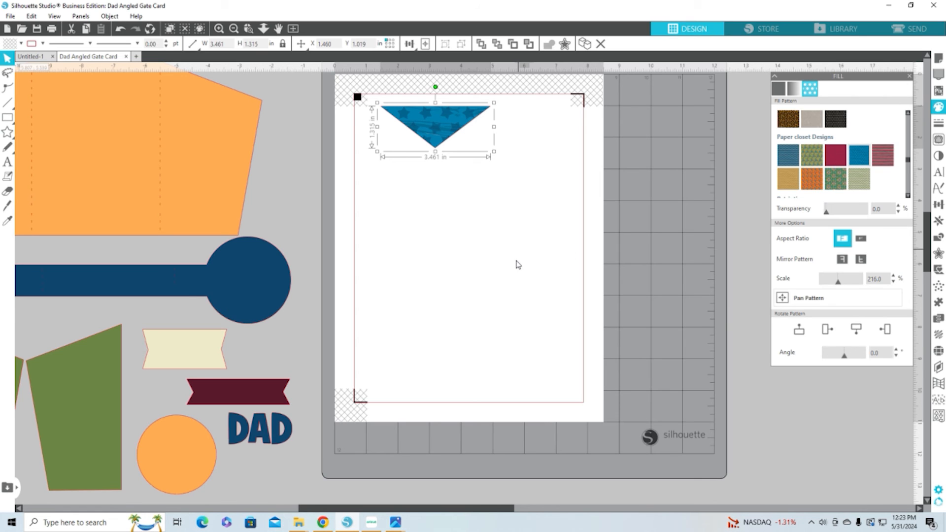
# - Move the two green angled panels onto the page, side by side beneath the triangle and inside the cut border
pyautogui.moveTo(84, 436); pyautogui.dragTo(521, 312)
pyautogui.click(128, 357)
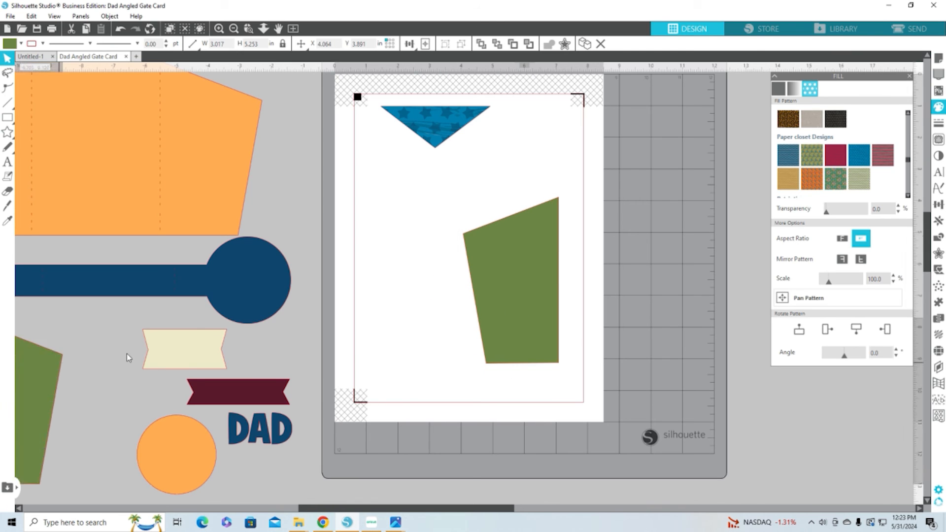
pyautogui.moveTo(60, 365); pyautogui.dragTo(457, 179)
pyautogui.moveTo(525, 285); pyautogui.dragTo(535, 210)
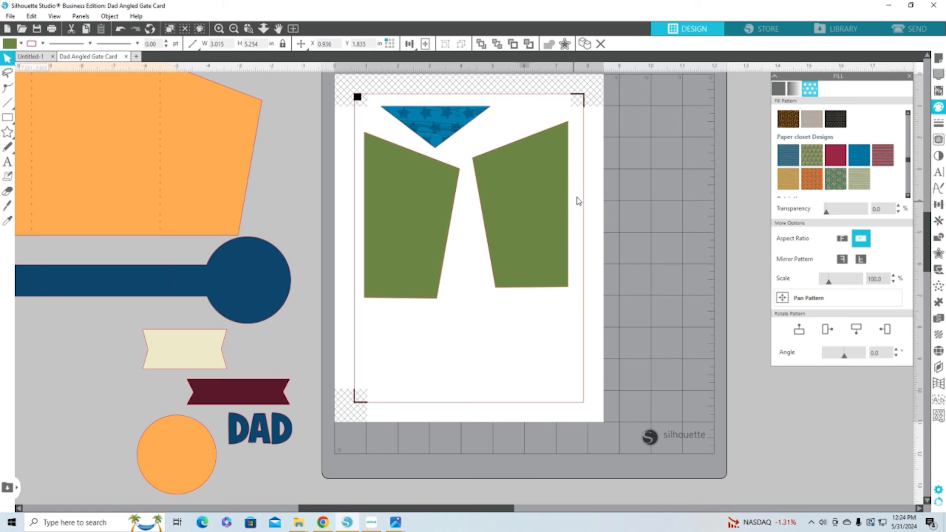
pyautogui.click(544, 99)
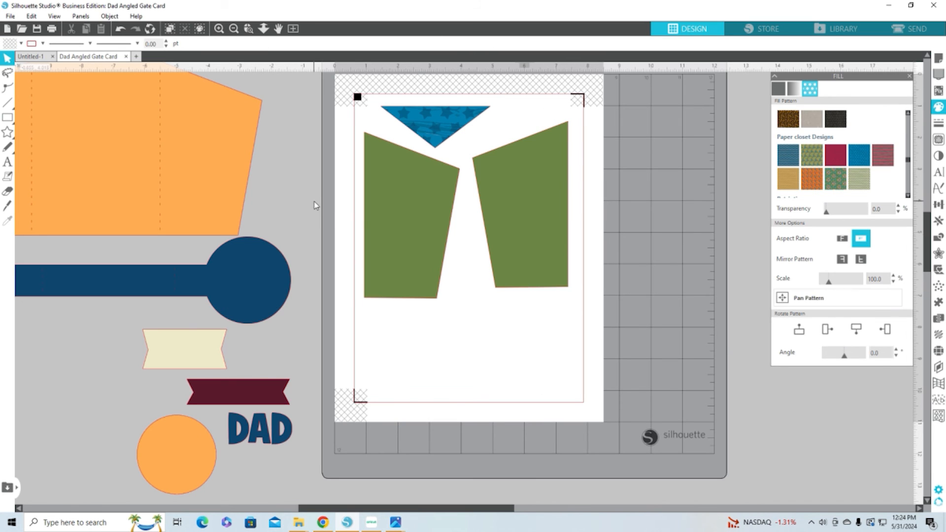
# - Fill both green panels with the green circles-and-stars pattern from Paper closet Designs and scale it to 204%
pyautogui.click(537, 225)
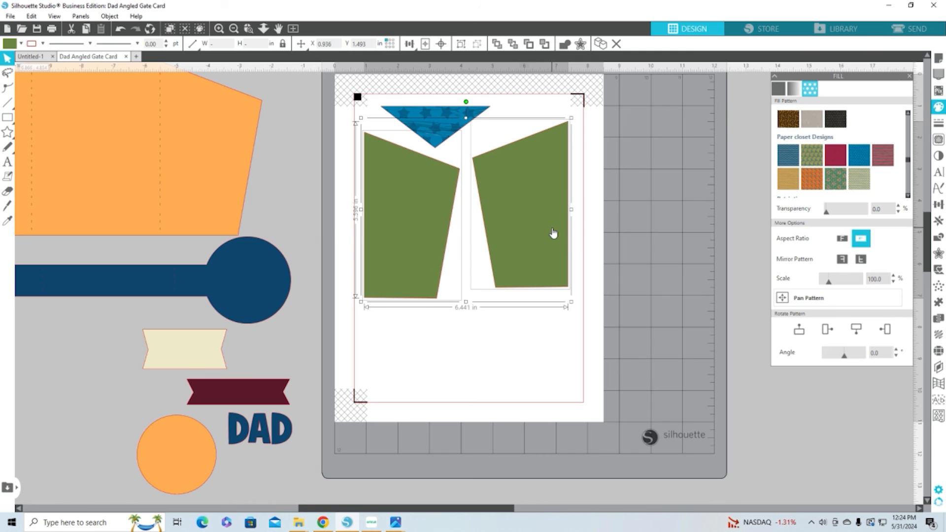
pyautogui.click(843, 263)
pyautogui.click(815, 156)
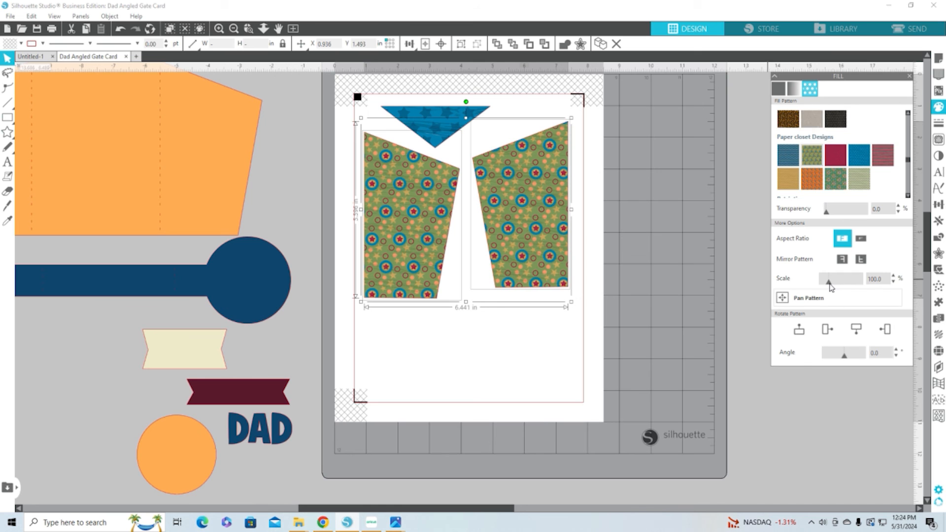
pyautogui.moveTo(829, 282)
pyautogui.mouseDown()
pyautogui.moveTo(859, 286)
pyautogui.moveTo(840, 288)
pyautogui.mouseUp()
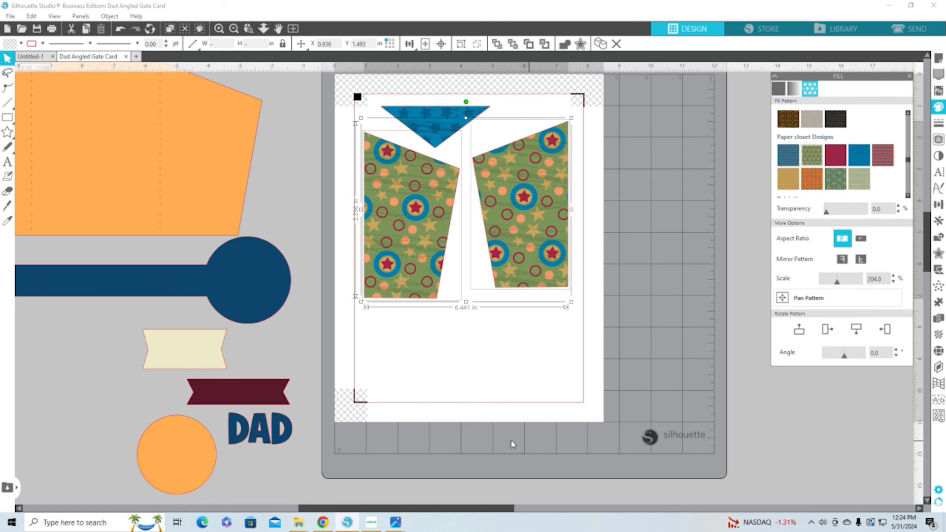
pyautogui.click(503, 377)
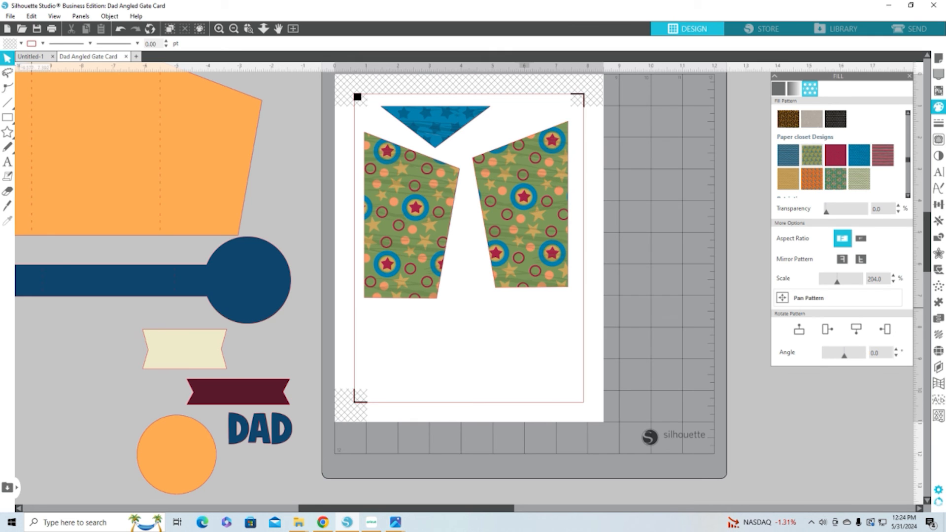
# - Preview the print, set the EPSON ET-2720 printer's quality to Standard-Vivid, and leave without printing
pyautogui.click(52, 31)
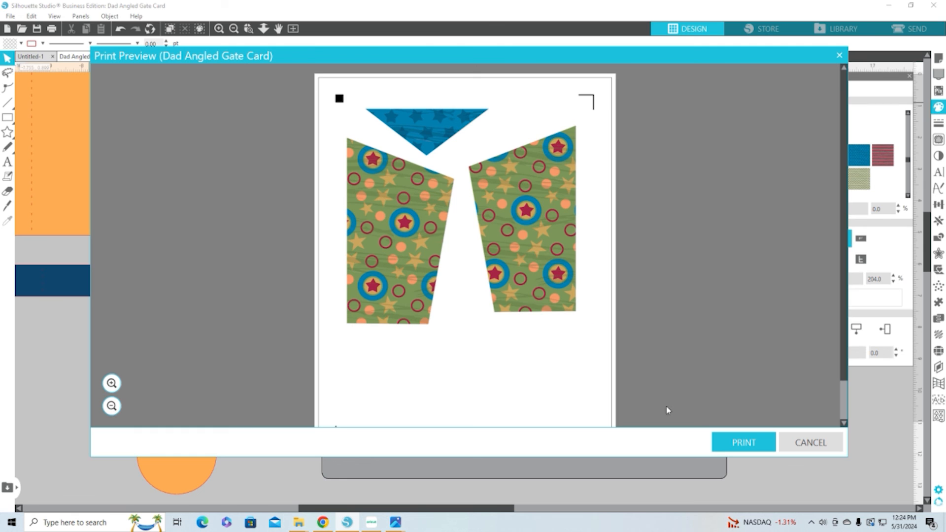
pyautogui.click(741, 448)
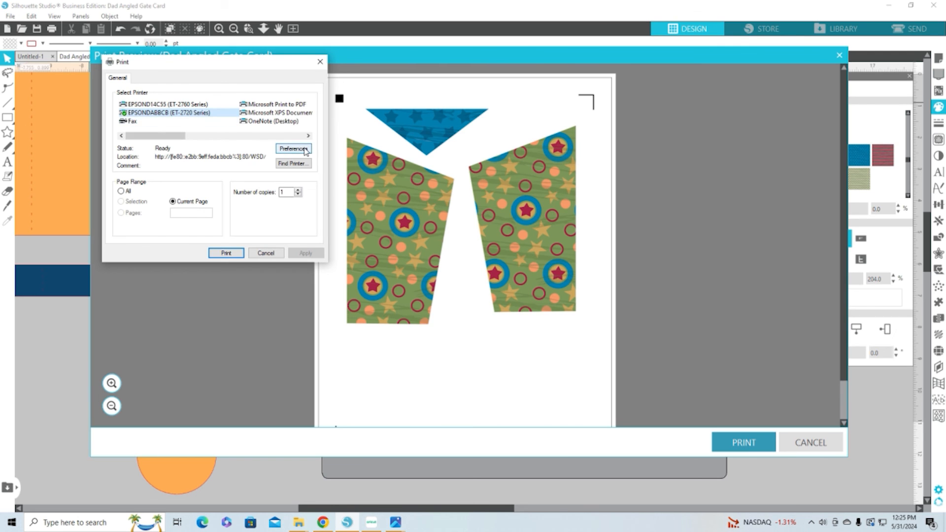
pyautogui.click(306, 151)
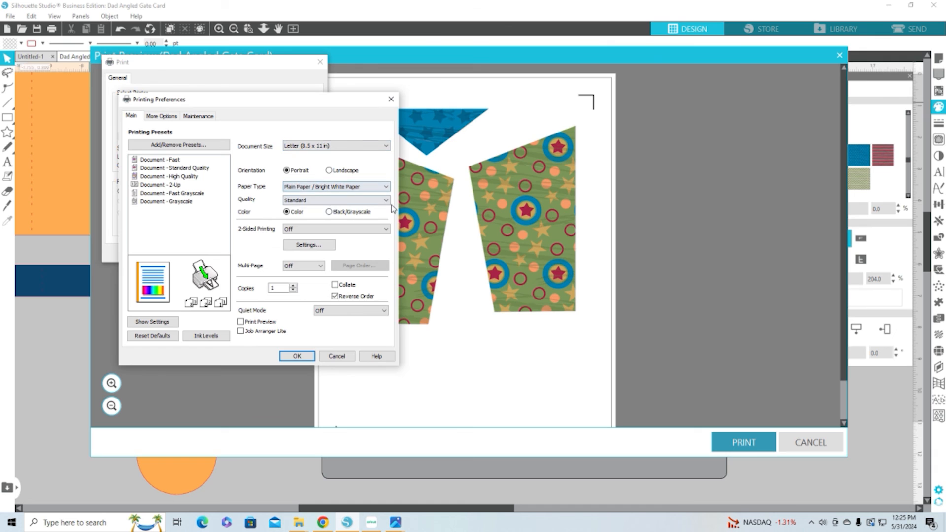
pyautogui.click(336, 200)
pyautogui.click(335, 222)
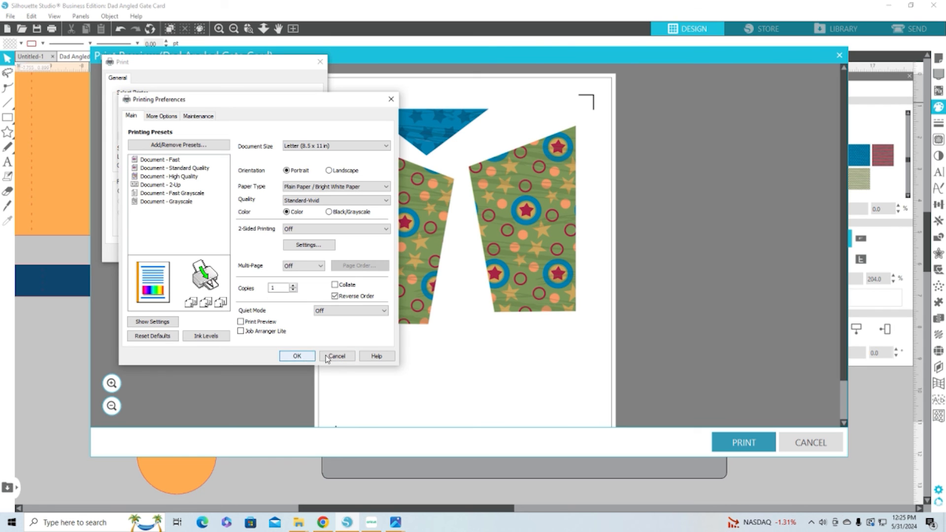
pyautogui.click(300, 358)
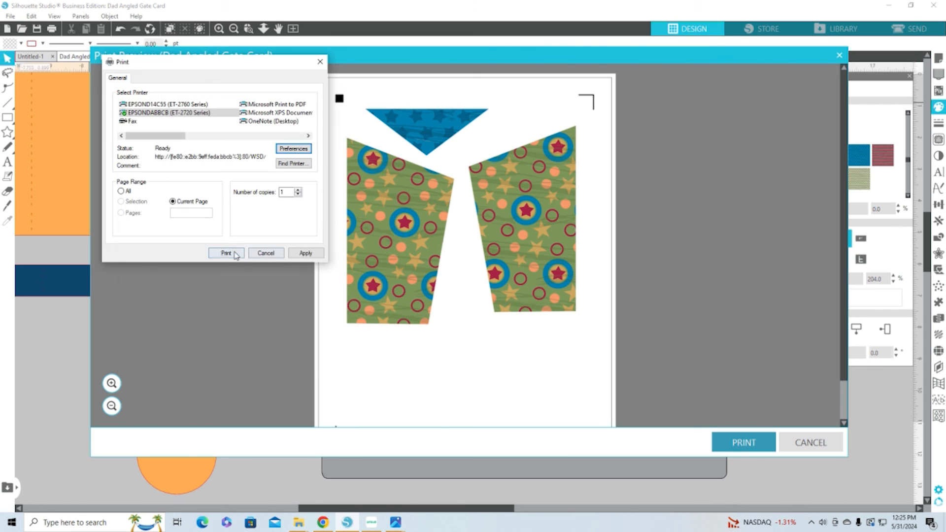
pyautogui.click(269, 256)
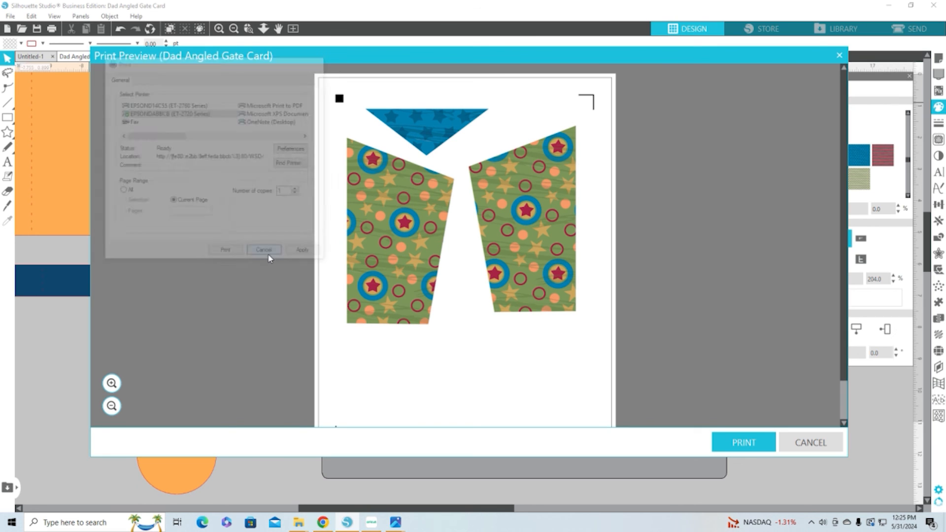
pyautogui.click(808, 444)
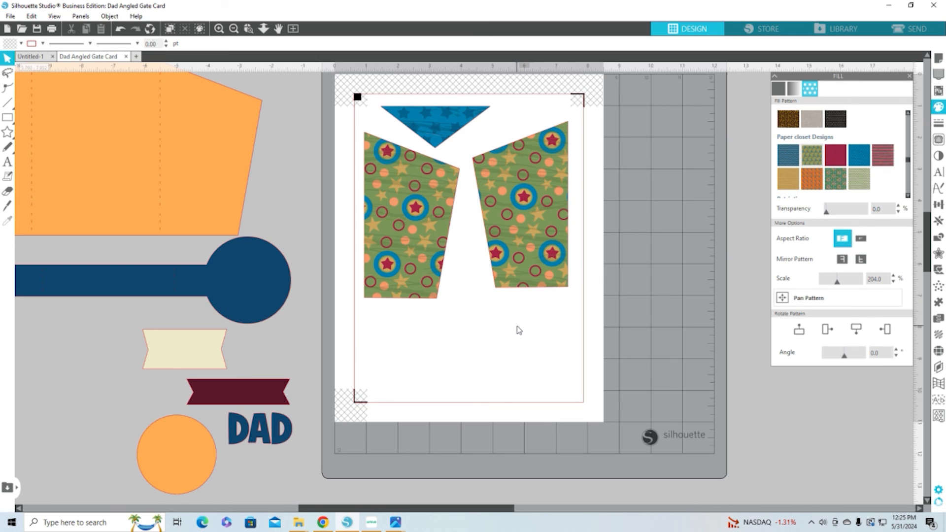
# - Check the cut lines of the page's pieces in the Send area and return to the design area
pyautogui.click(911, 30)
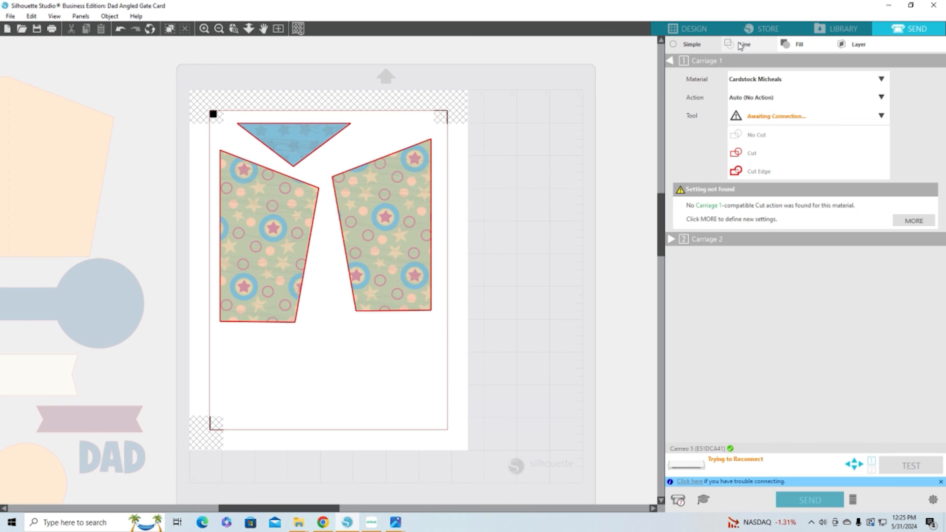
pyautogui.click(694, 29)
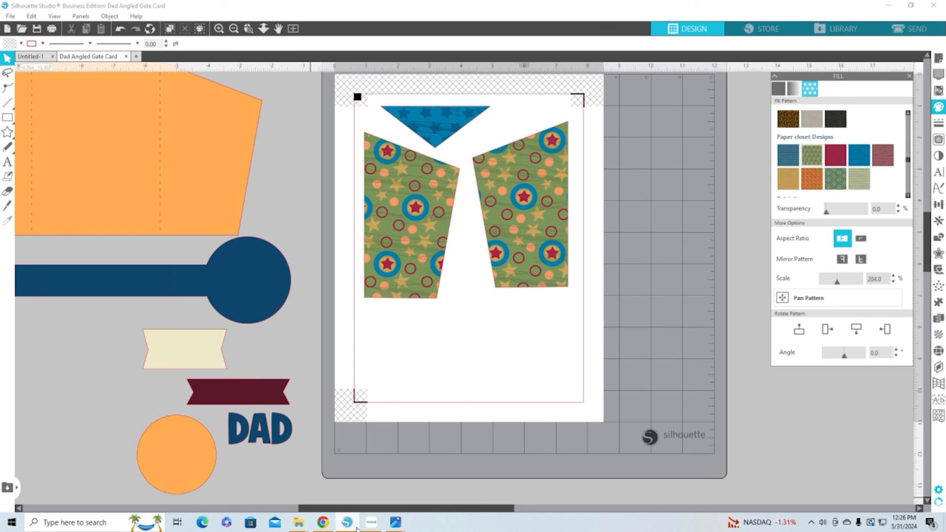
# - Switch to Photos and view the Dad Angled Gate Card Printed Paper image and the Super Dad Patterns image
pyautogui.moveTo(397, 526)
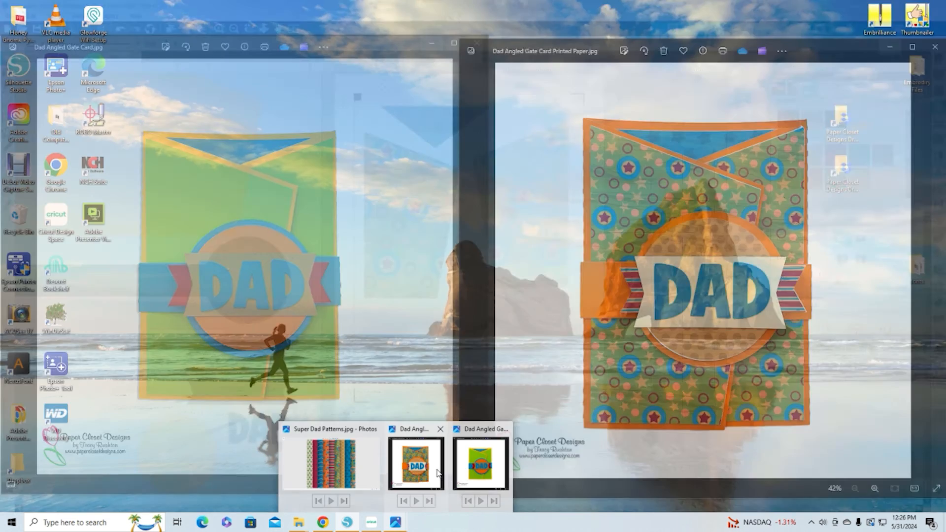
pyautogui.click(437, 469)
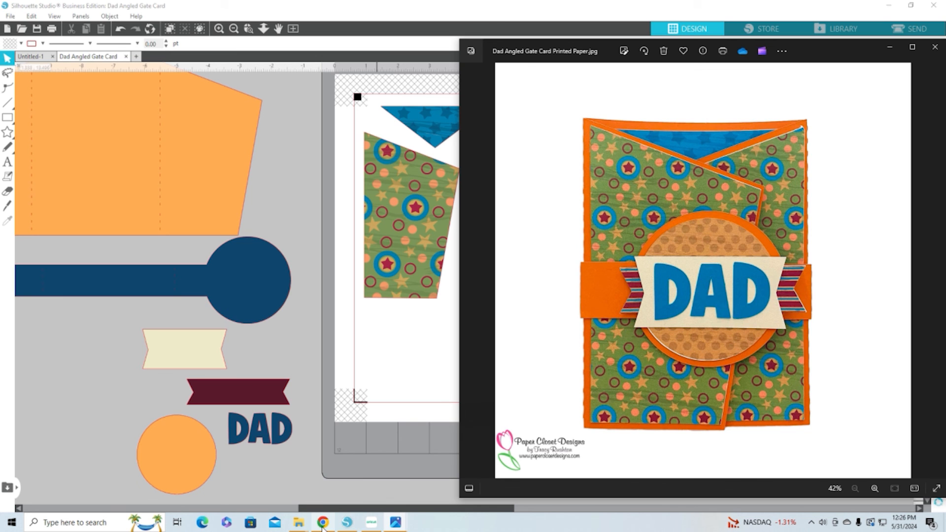
pyautogui.moveTo(395, 523)
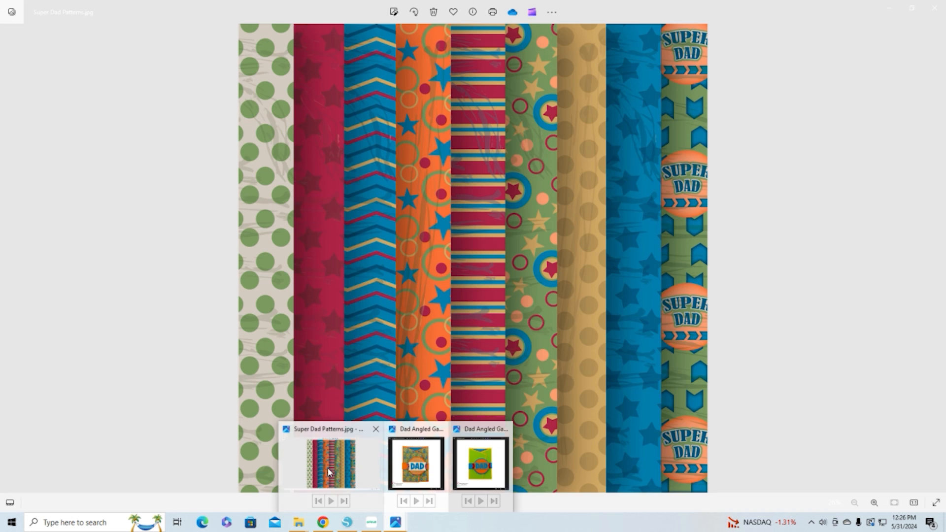
pyautogui.click(328, 471)
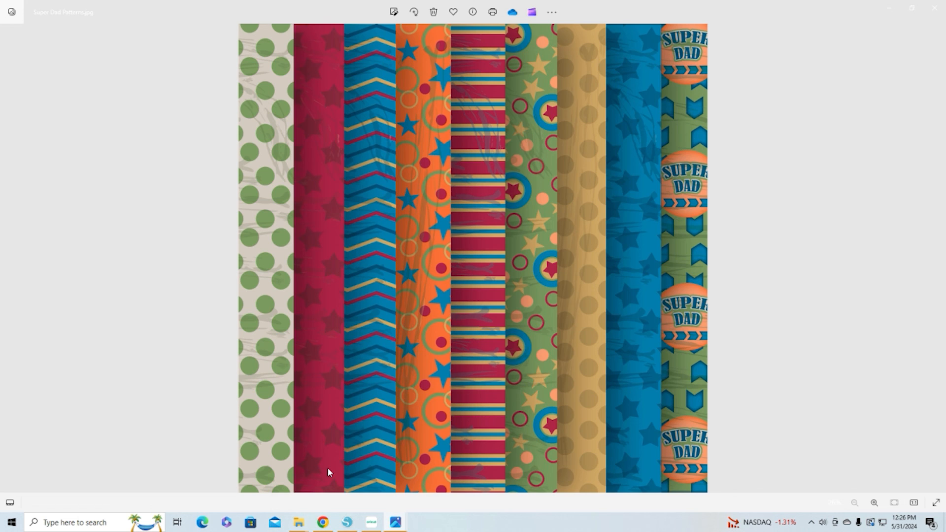